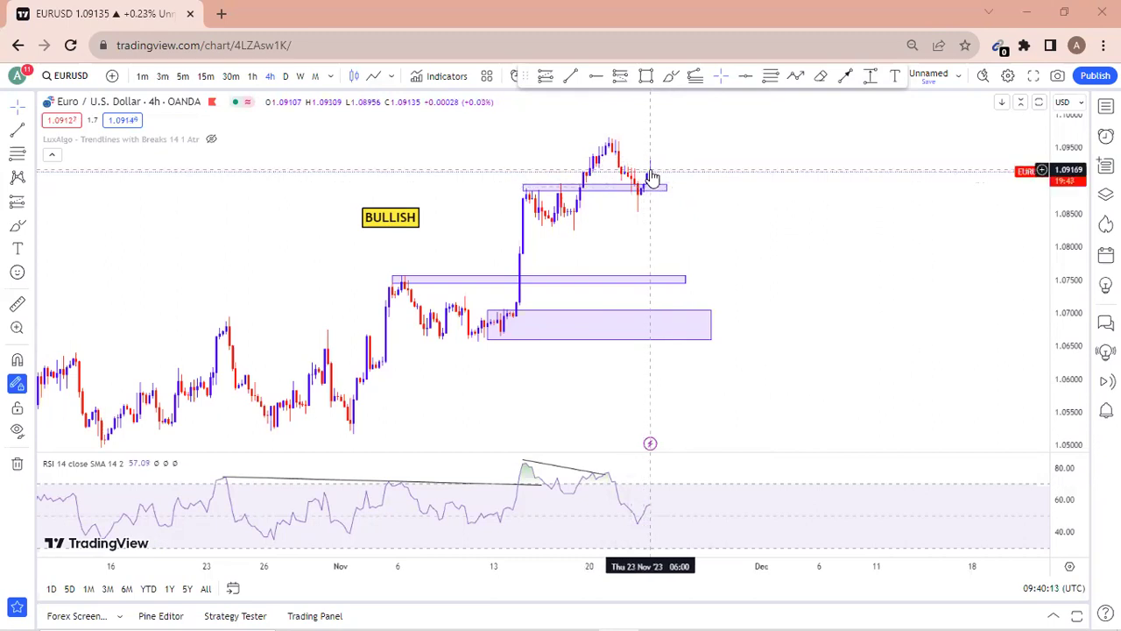
click(611, 278)
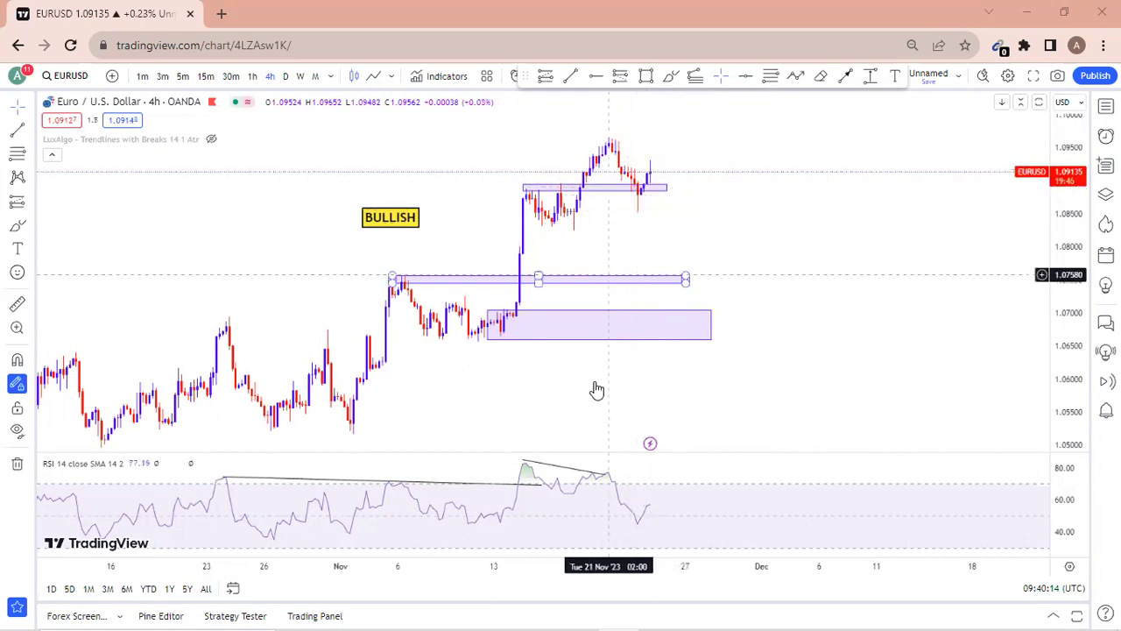
click(593, 385)
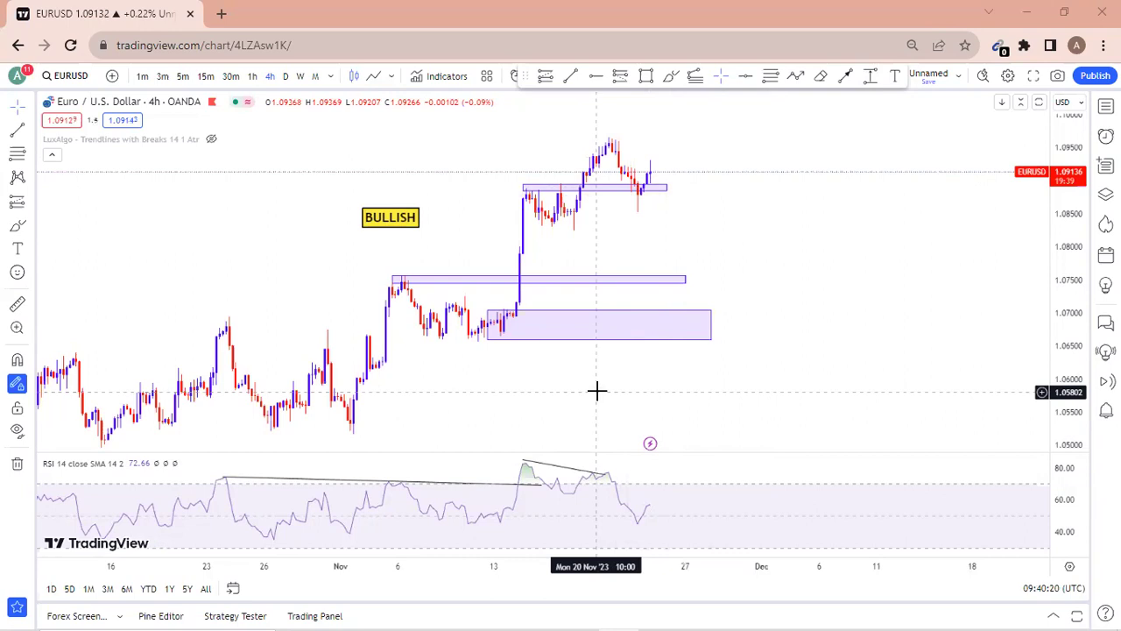
click(389, 224)
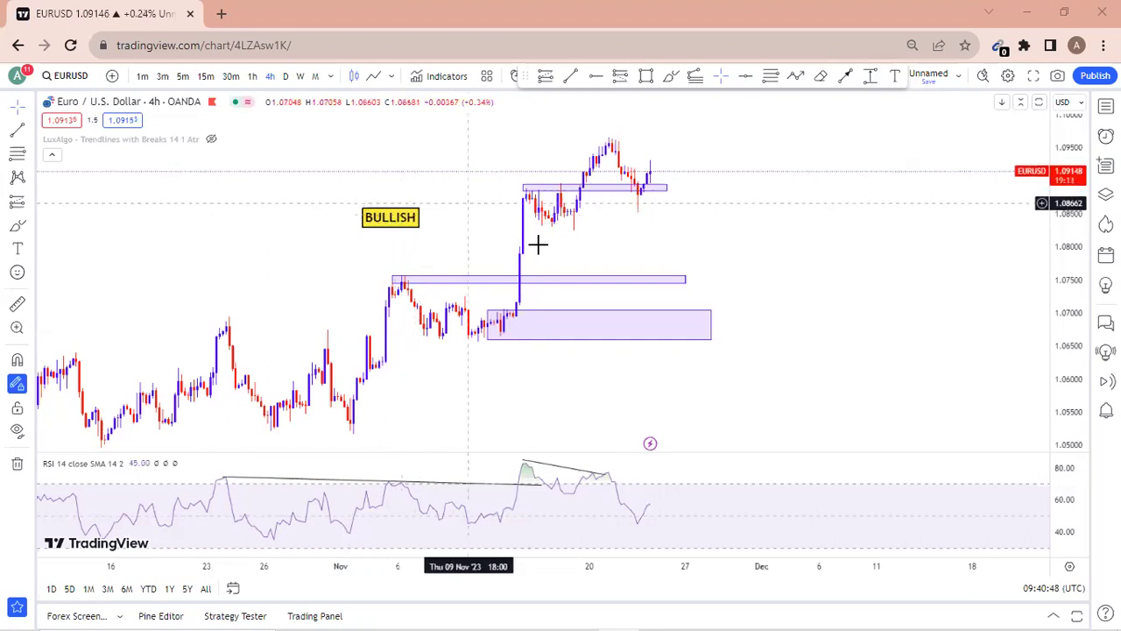
click(499, 335)
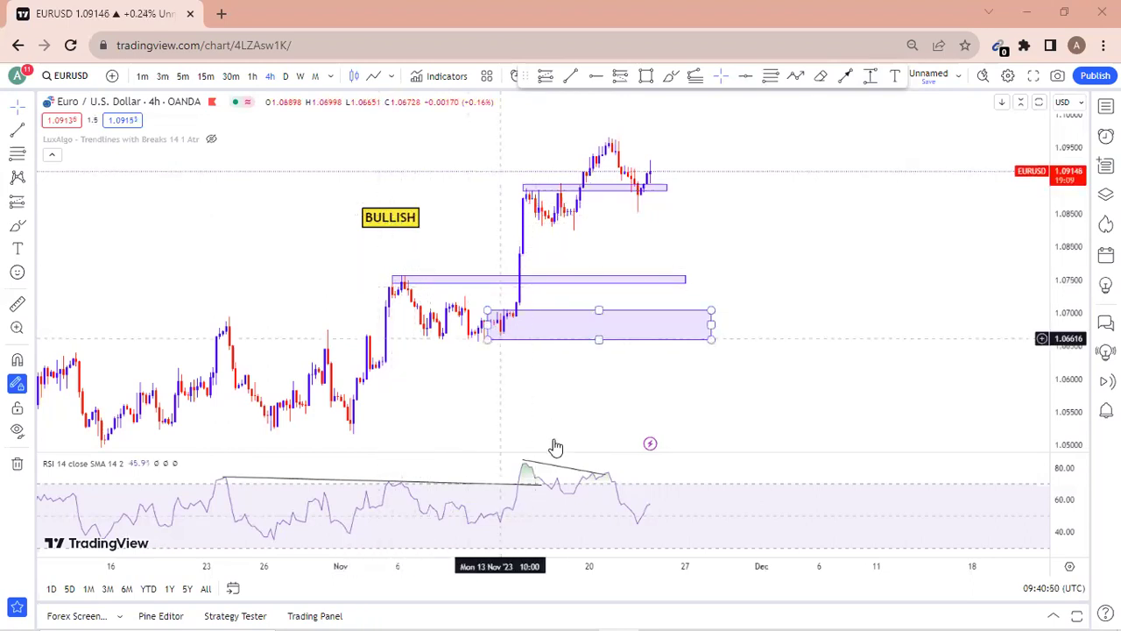
click(581, 478)
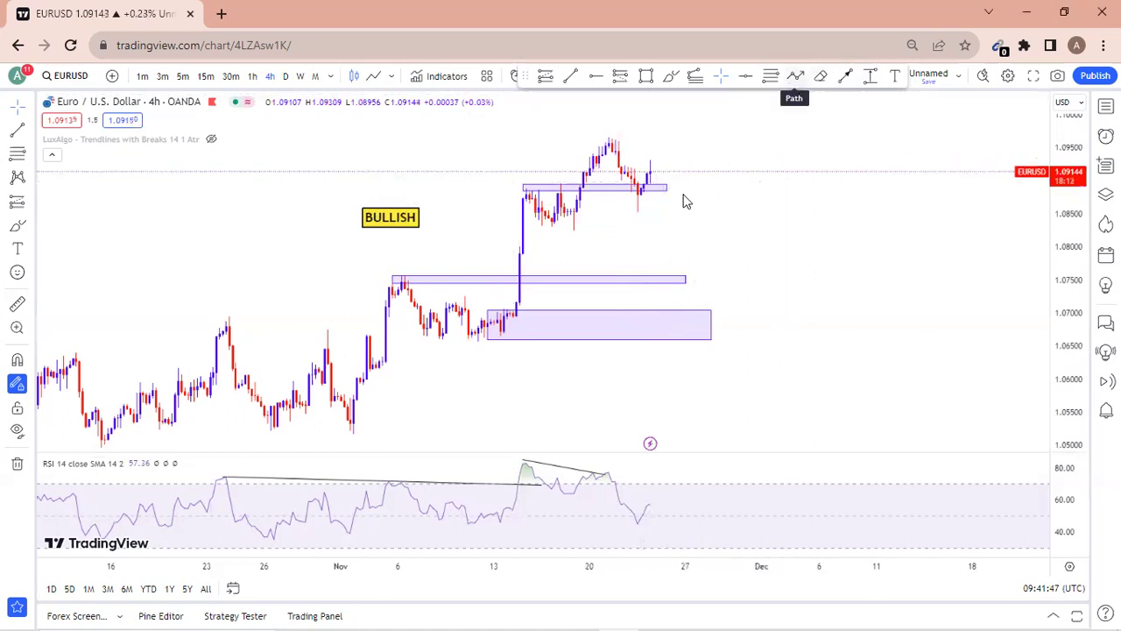
click(639, 189)
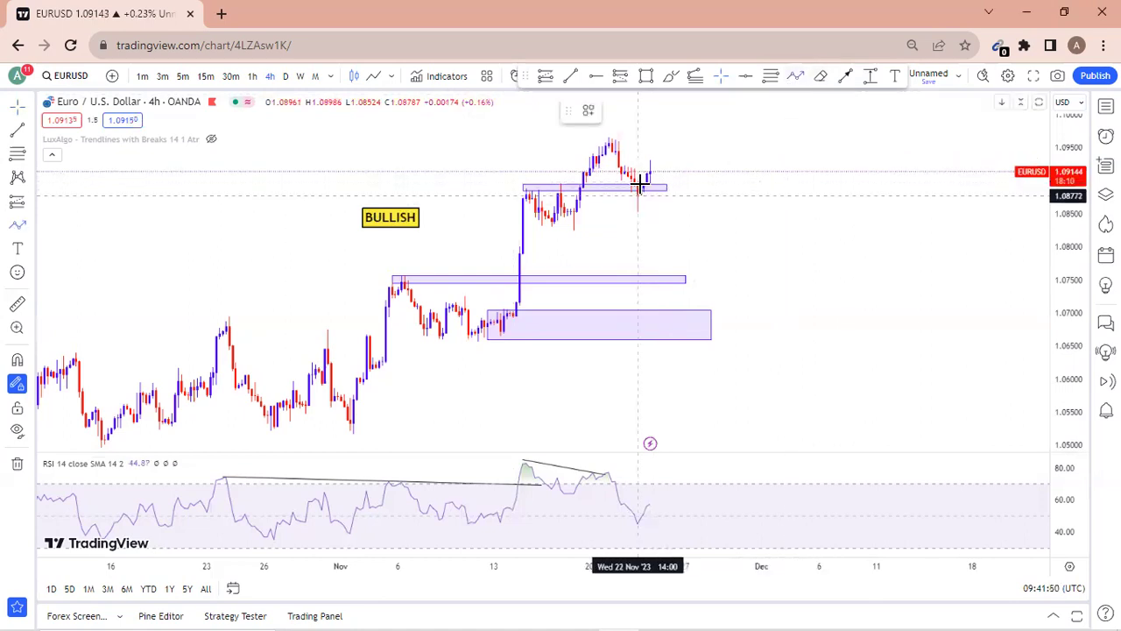
key(Escape)
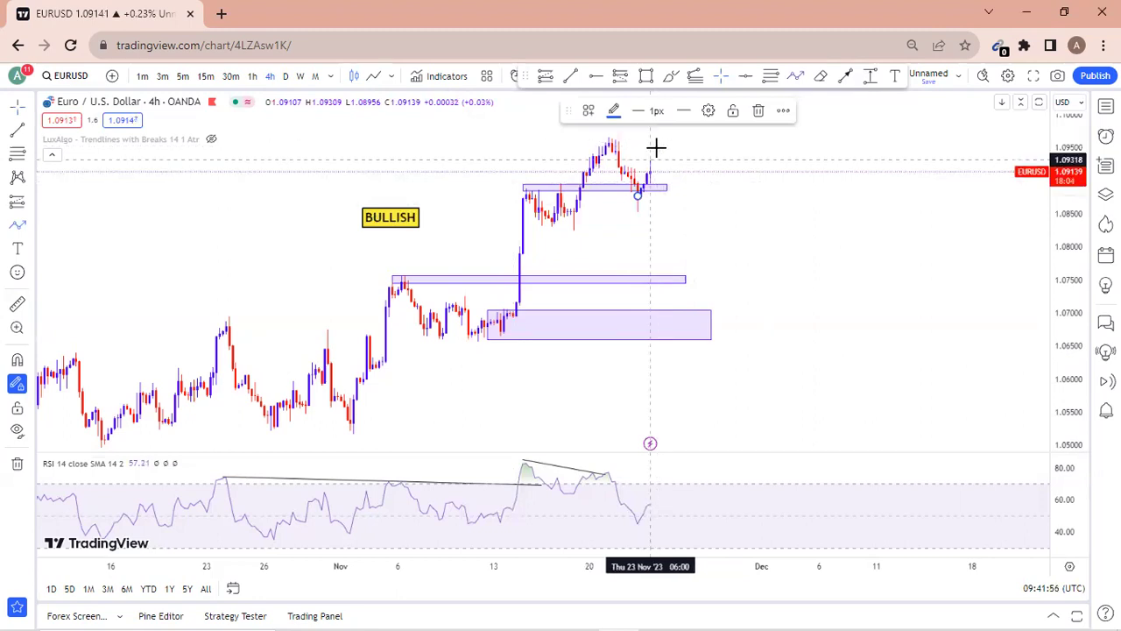
click(656, 149)
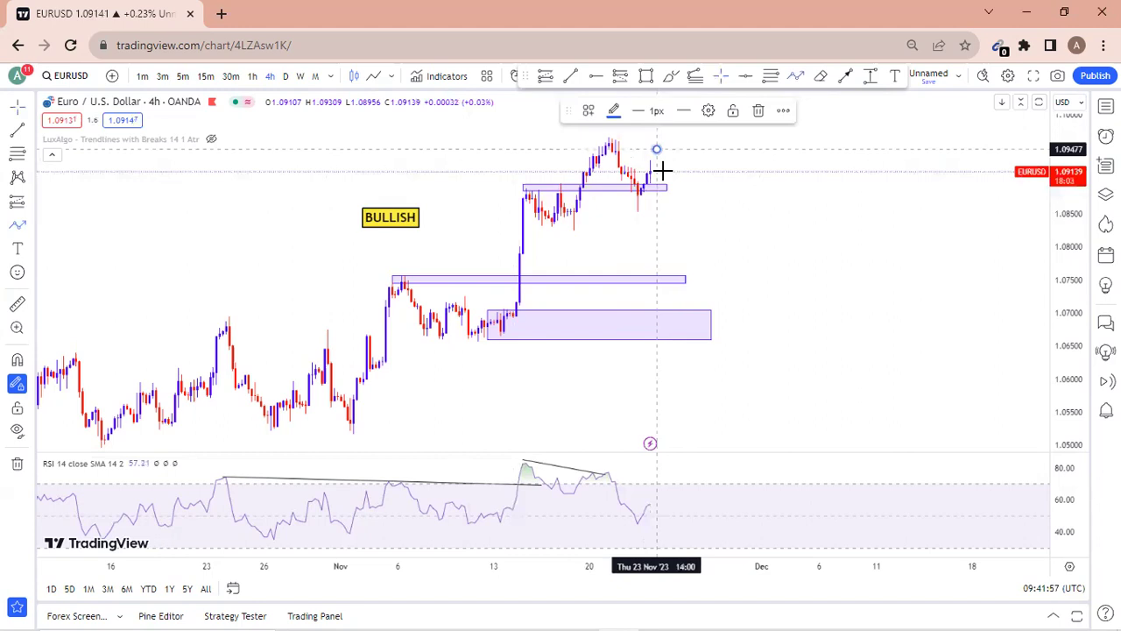
right_click(669, 216)
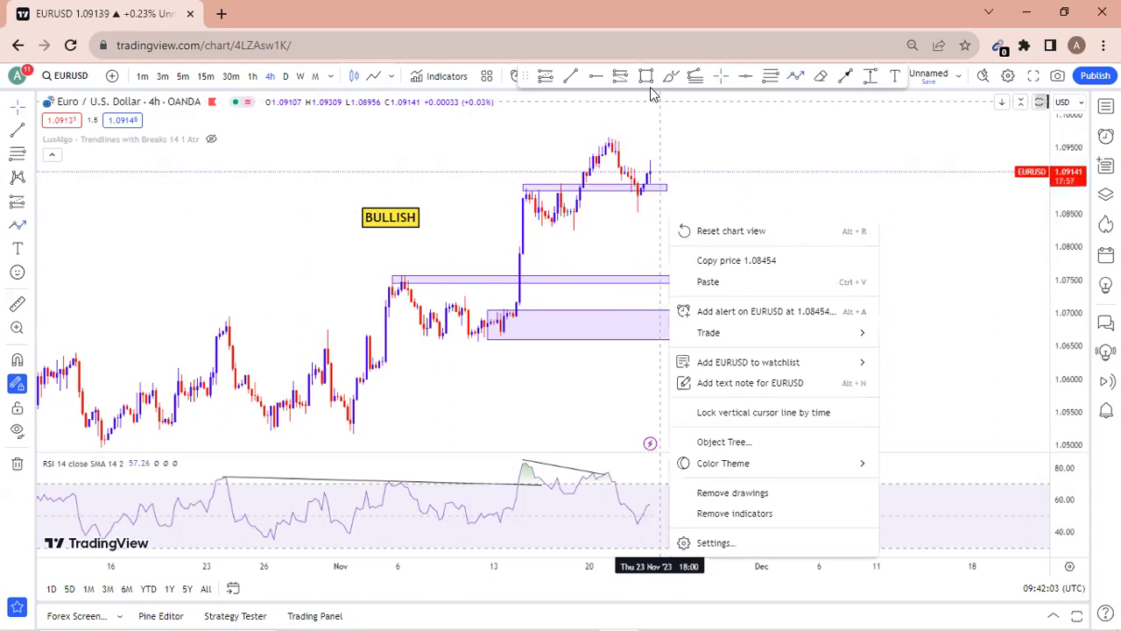
Draw a rectangle zone over the latest EURUSD swing high from about 1.0942 to 1.0966, ending at 27 Nov, and delete the stray second rectangle
click(607, 154)
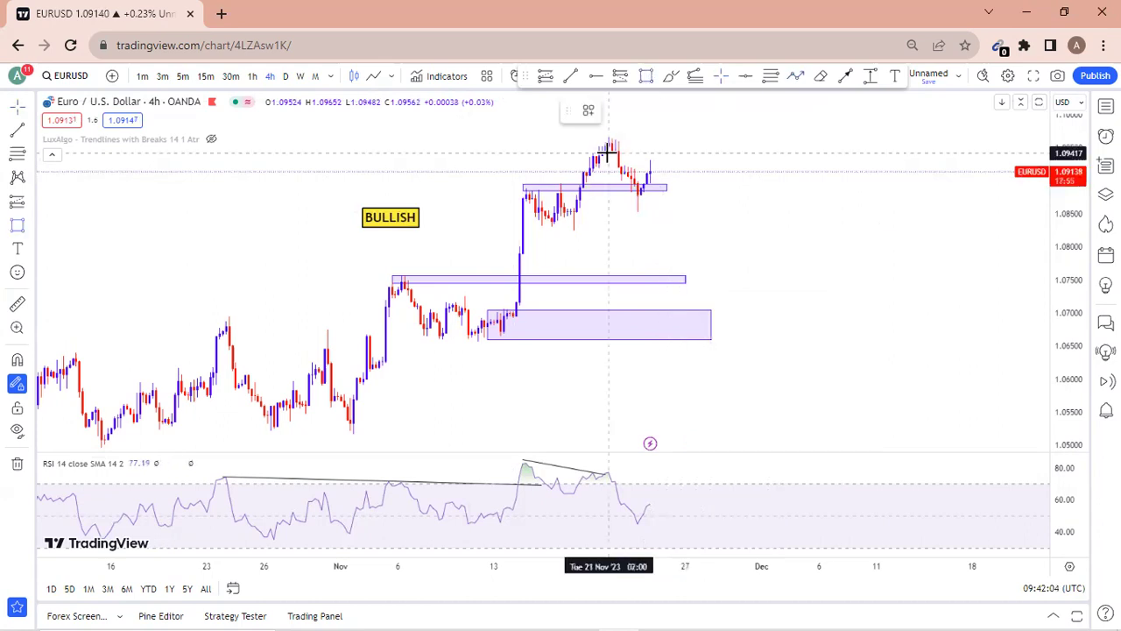
click(692, 139)
drag(692, 138, 698, 137)
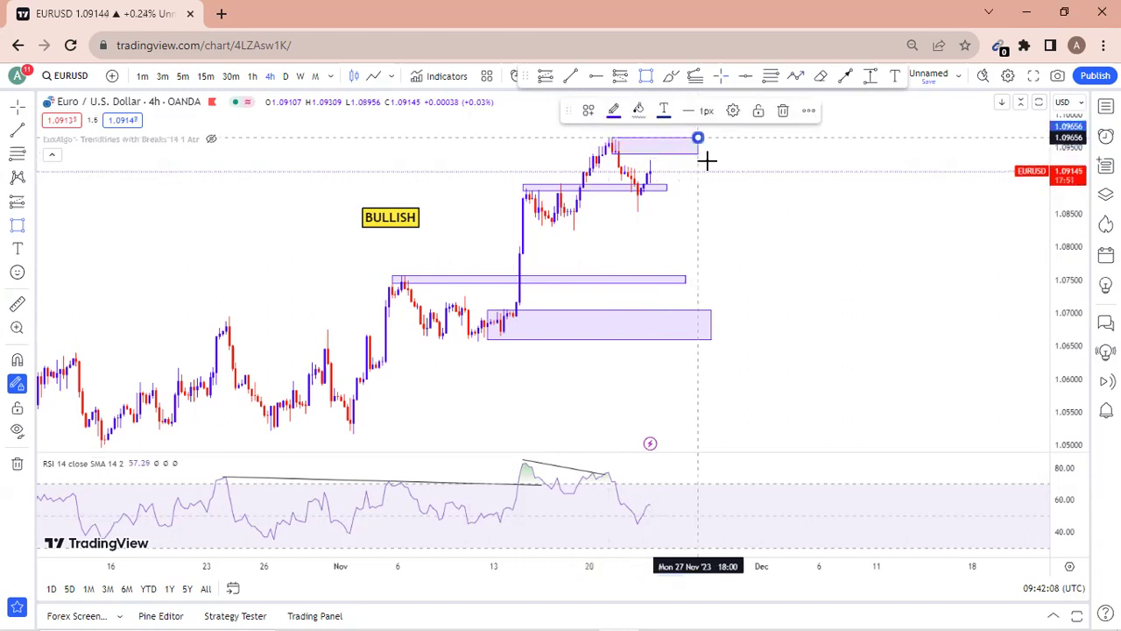
click(732, 241)
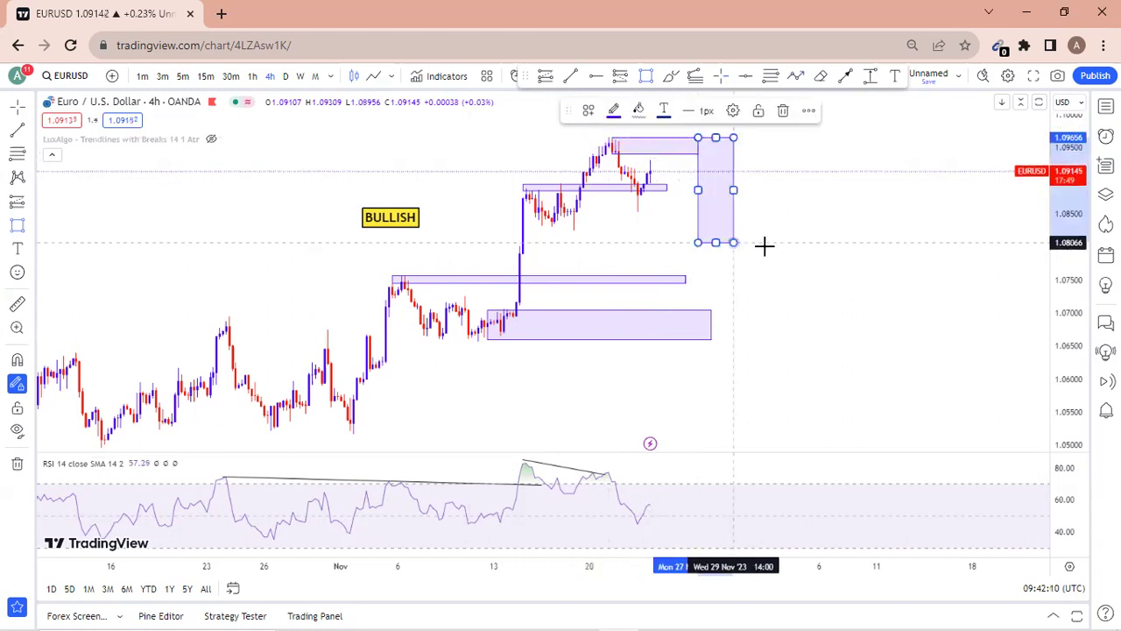
key(Delete)
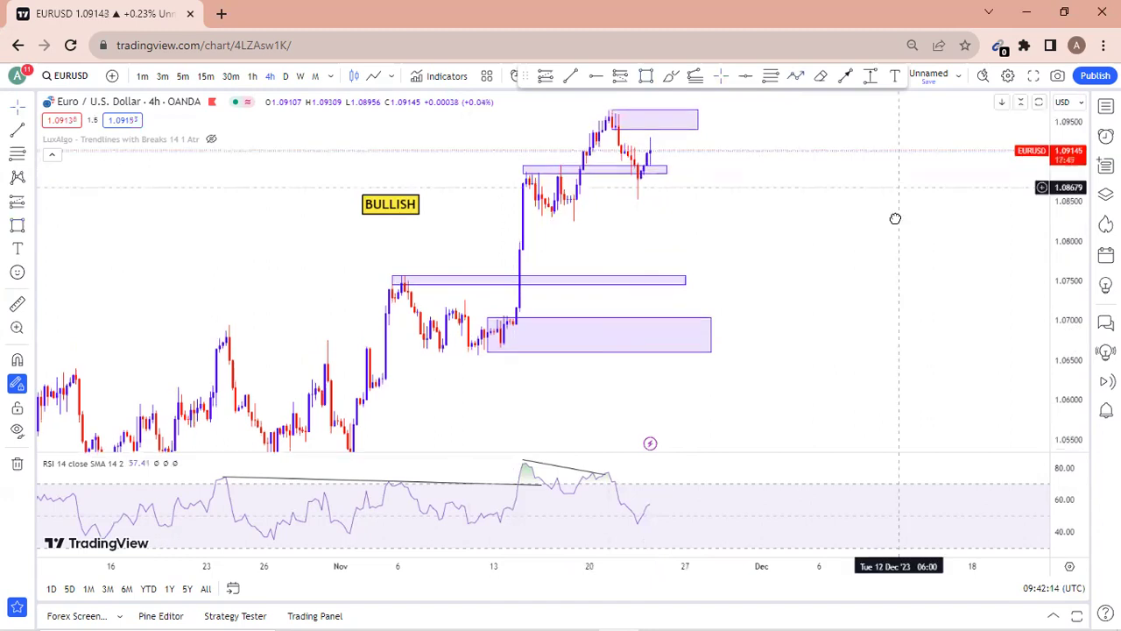
Draw a projected path from the latest candle up to about 1.0958 in the swing-high zone, and down to about 1.077 above the next zone
scroll(793, 89, down, 3)
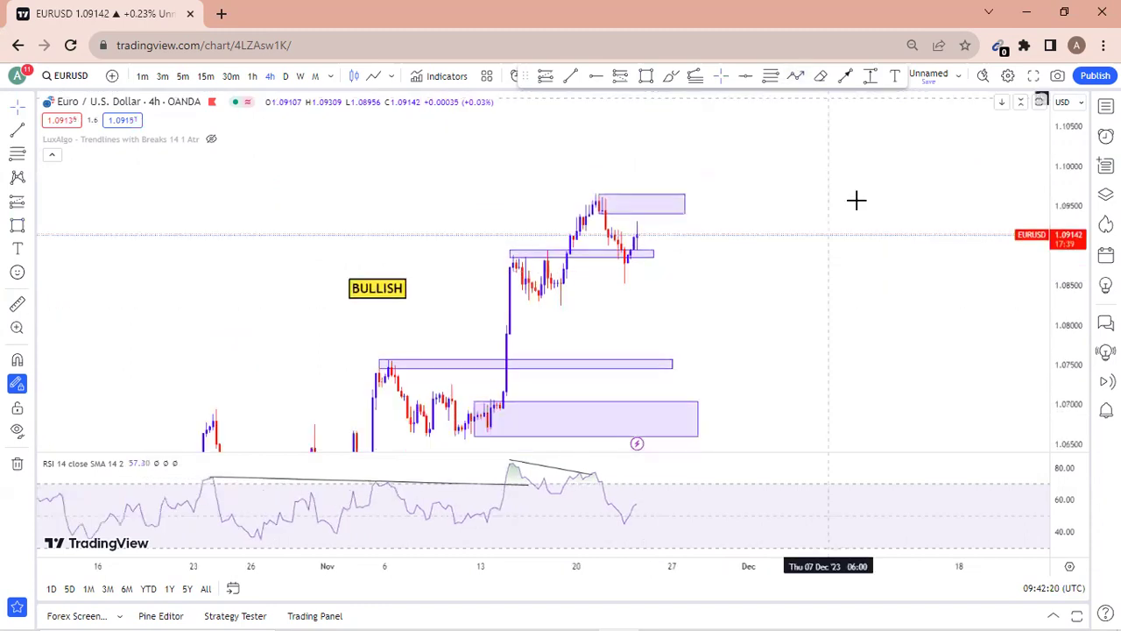
click(795, 77)
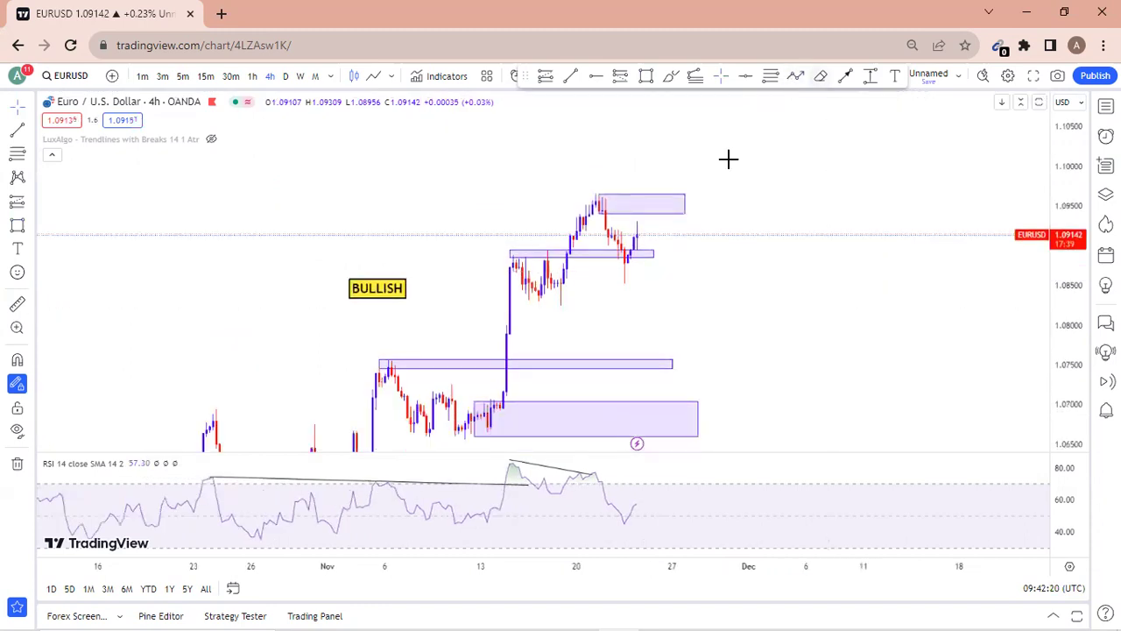
click(636, 250)
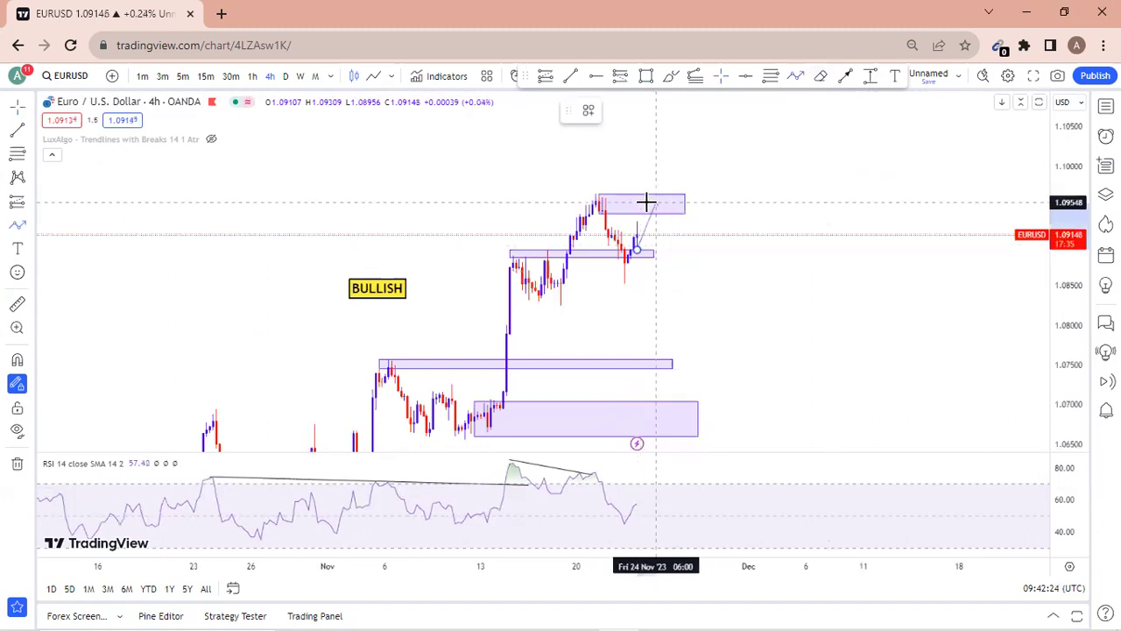
click(649, 198)
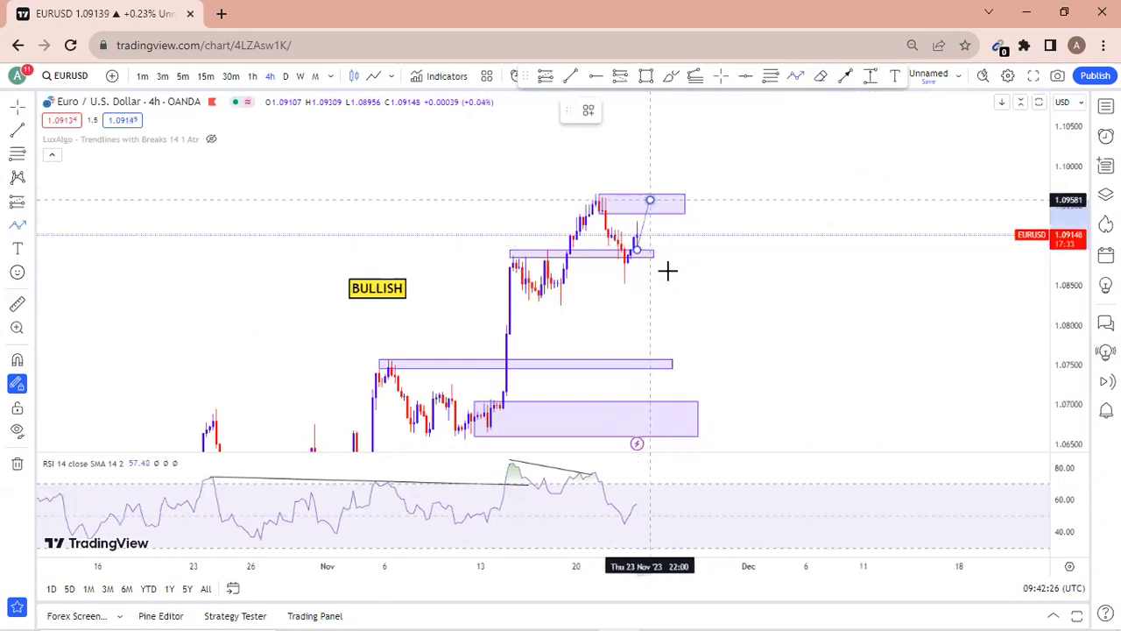
double_click(675, 351)
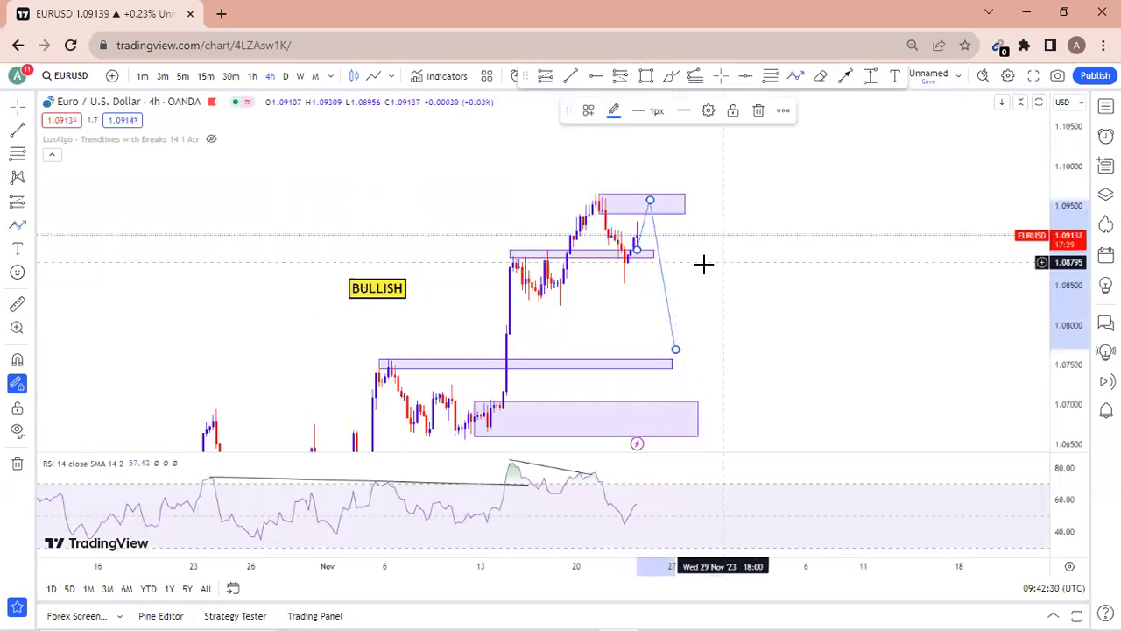
click(629, 219)
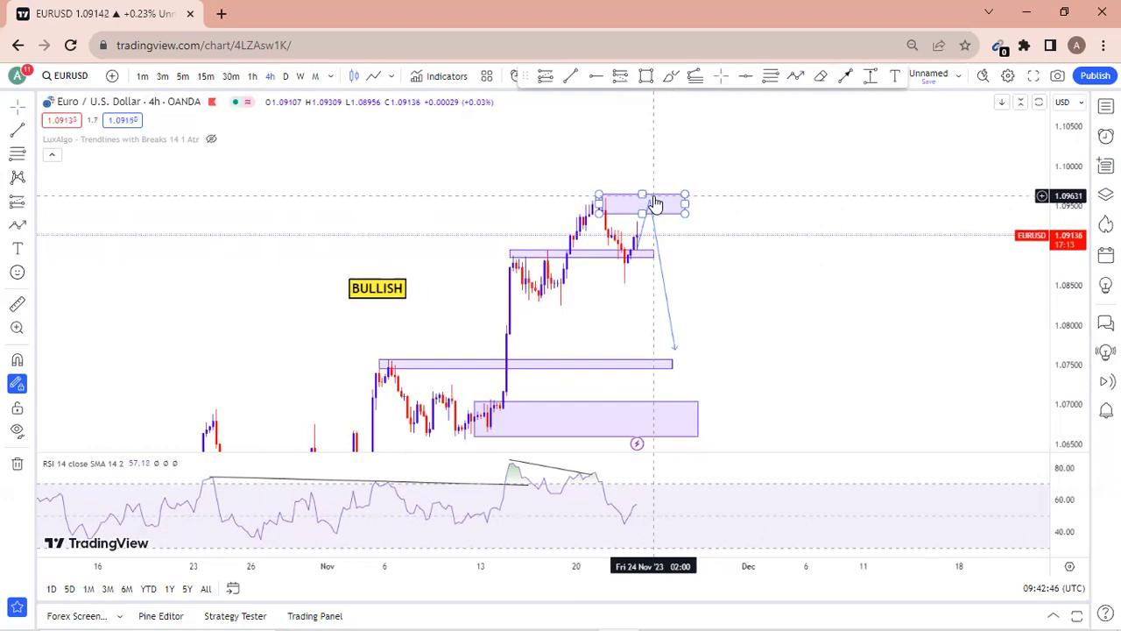
click(616, 316)
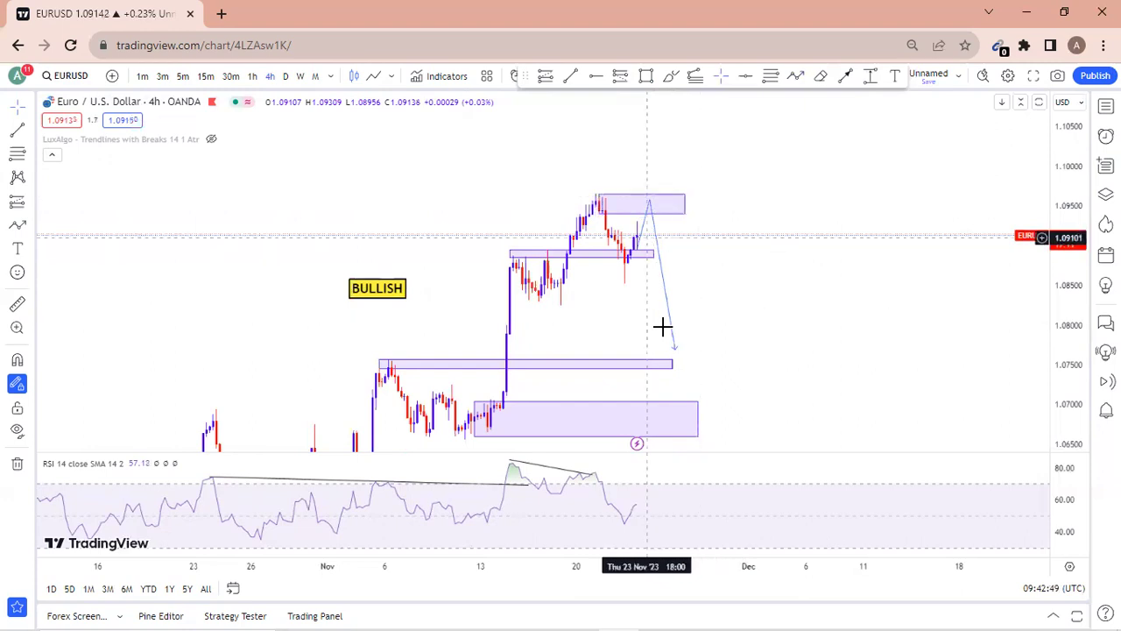
click(647, 203)
click(649, 203)
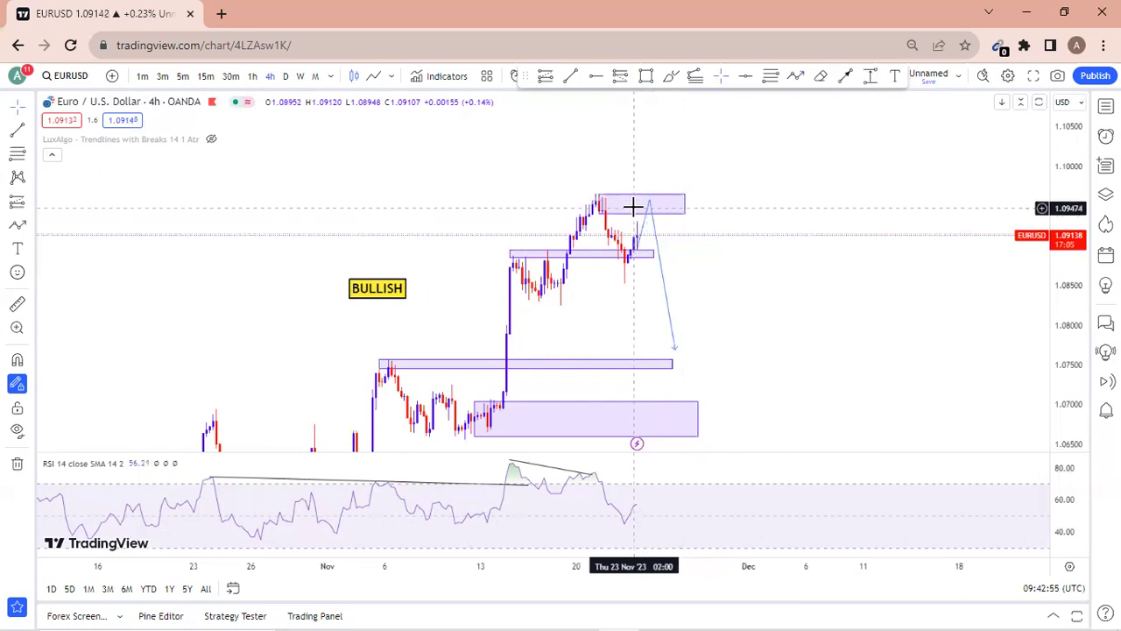
click(631, 199)
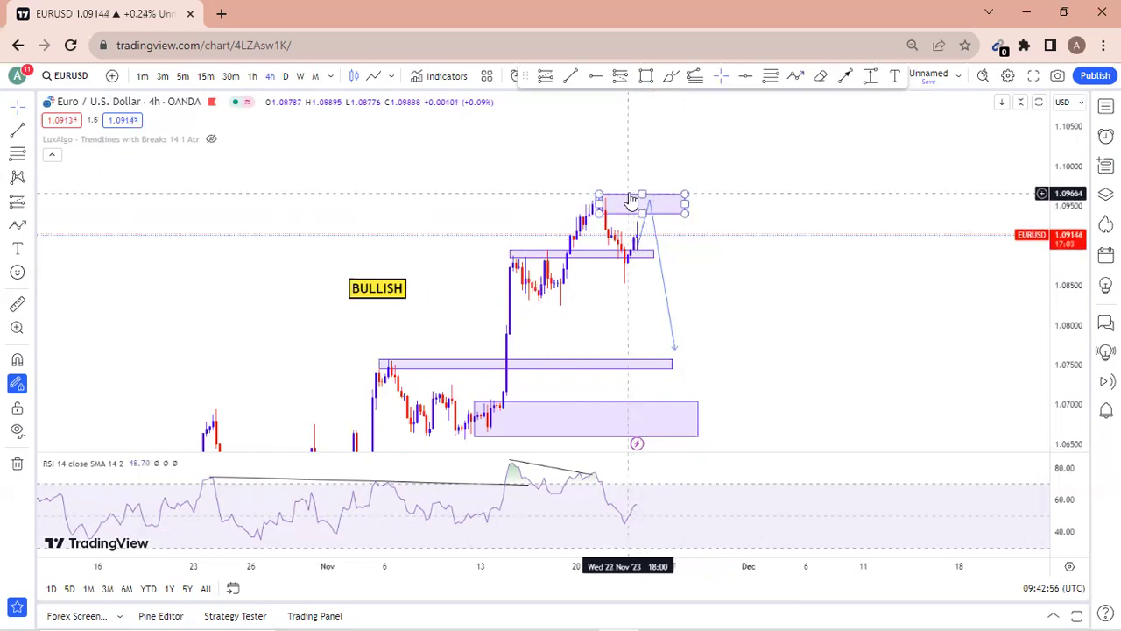
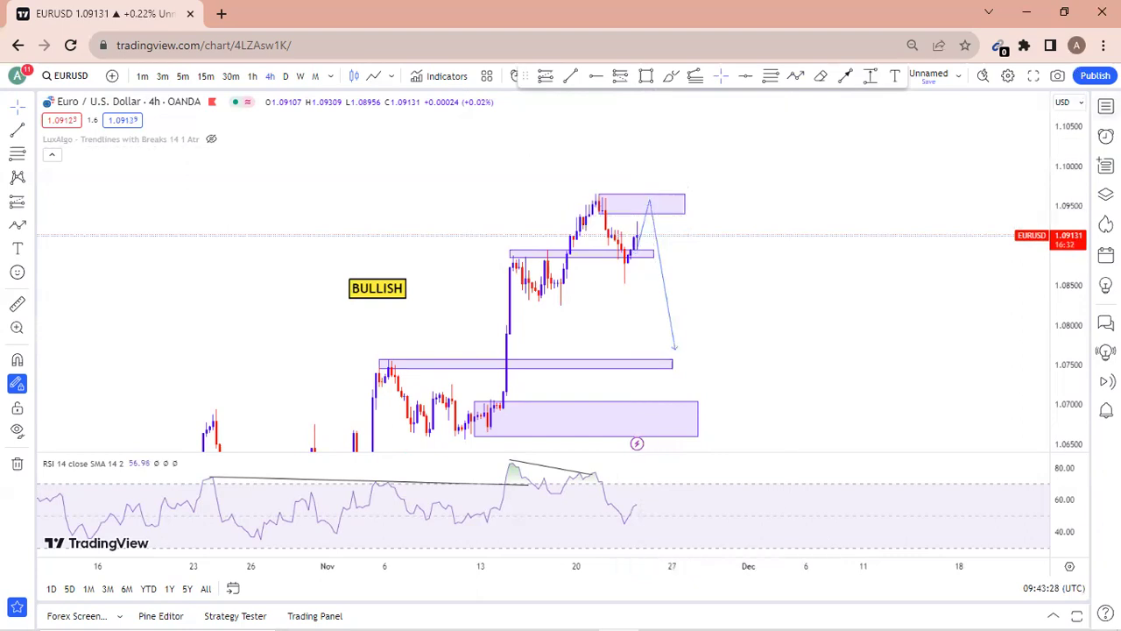
Switch the chart to GBPUSD from the Red list watchlist and bring its recent price action into view
click(1106, 106)
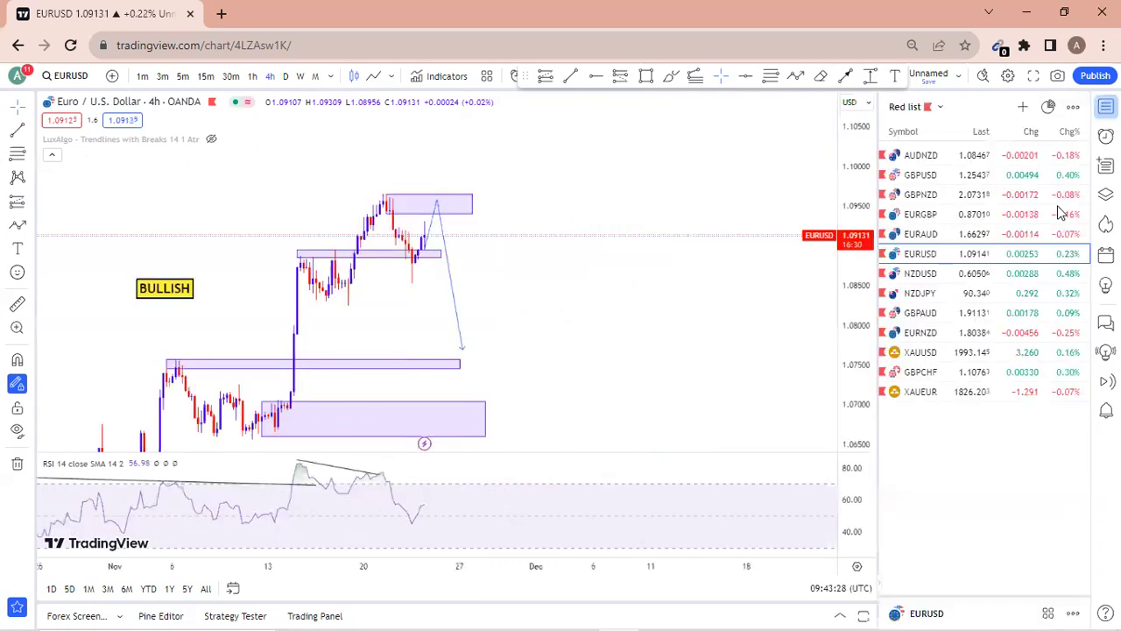
click(920, 174)
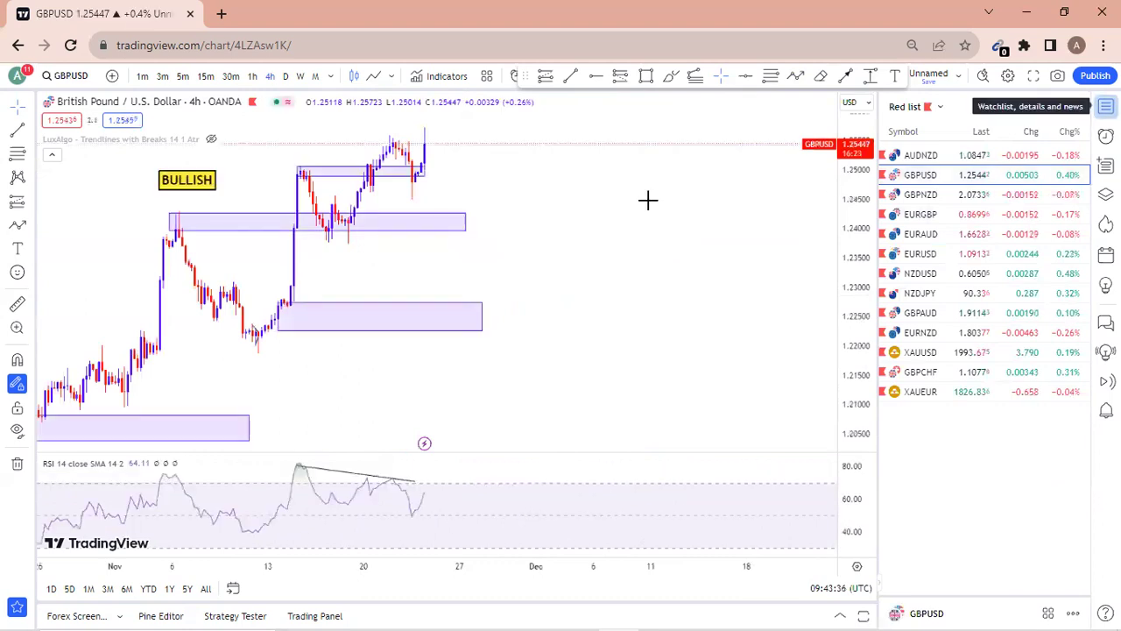
drag(754, 263, 831, 286)
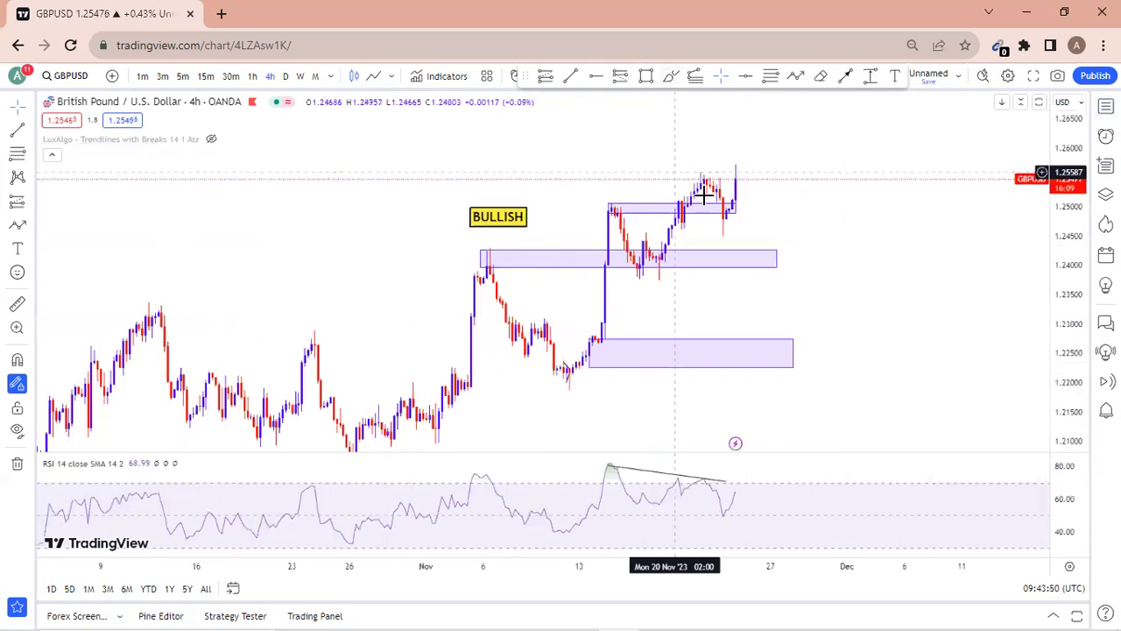
Draw a rectangle zone over the latest GBPUSD swing high, from about 1.2533 to 1.2553, extending just past the current candle
click(644, 77)
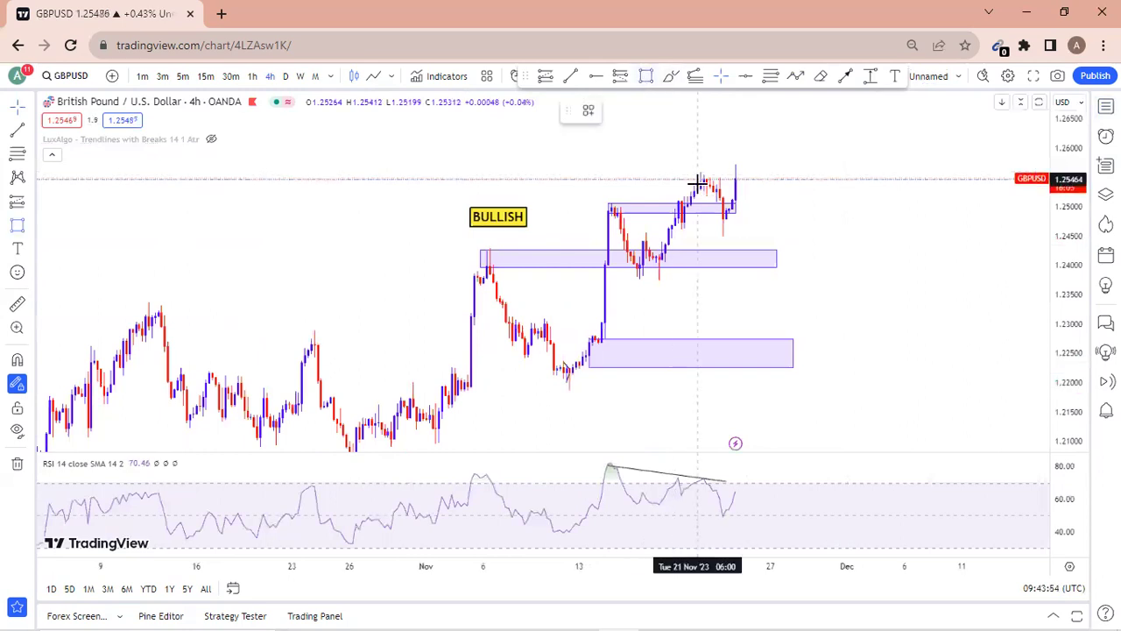
drag(699, 181, 757, 176)
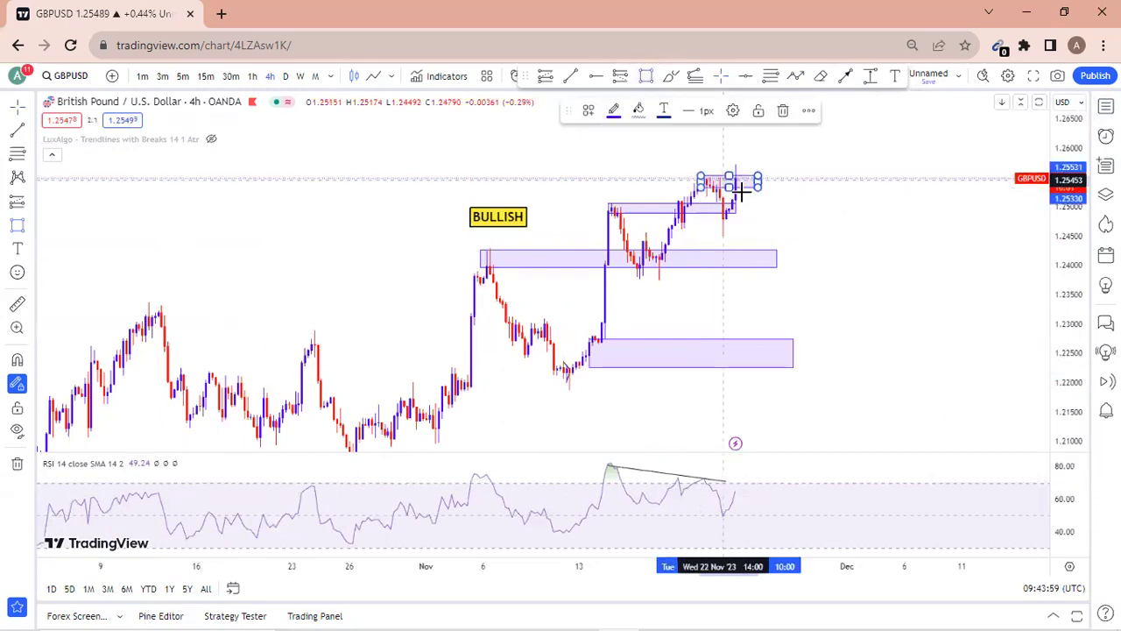
right_click(864, 203)
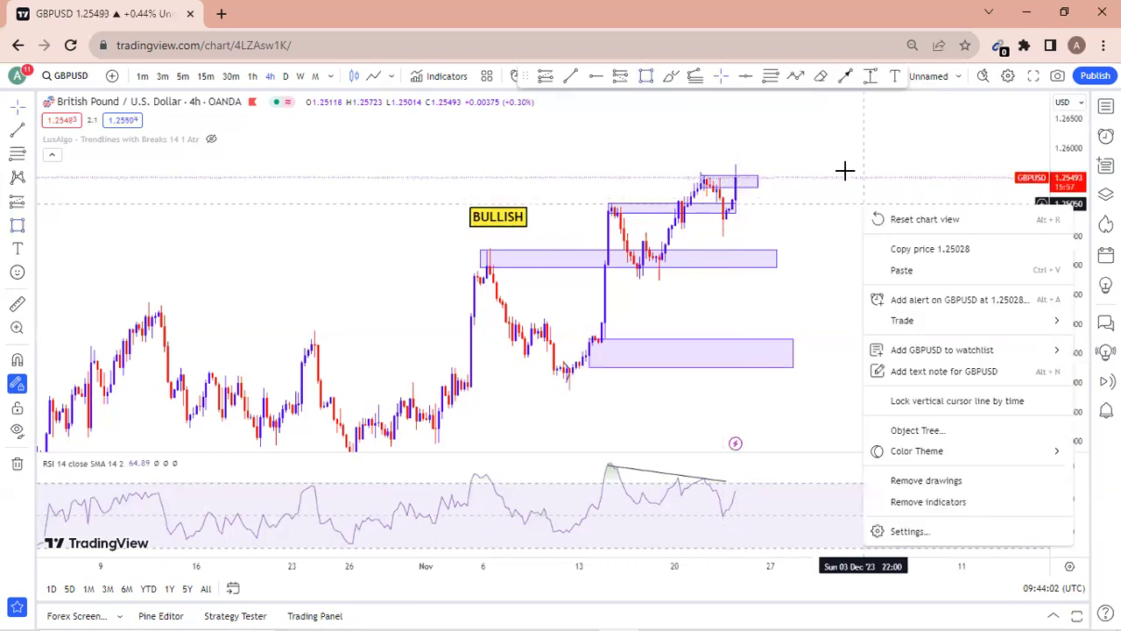
click(725, 181)
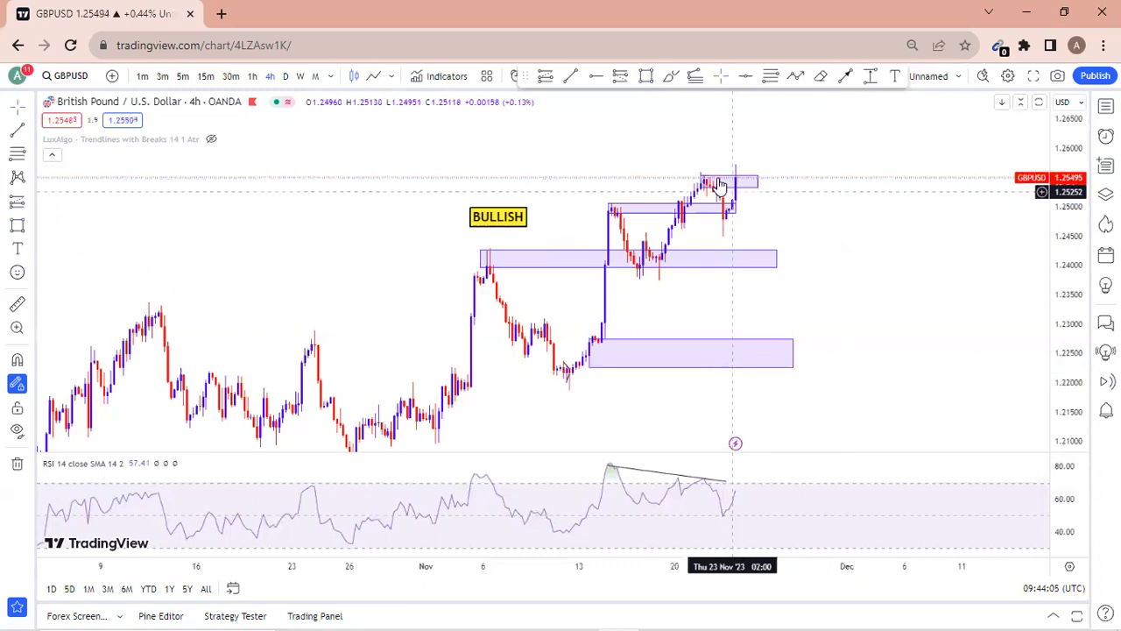
click(717, 183)
click(766, 210)
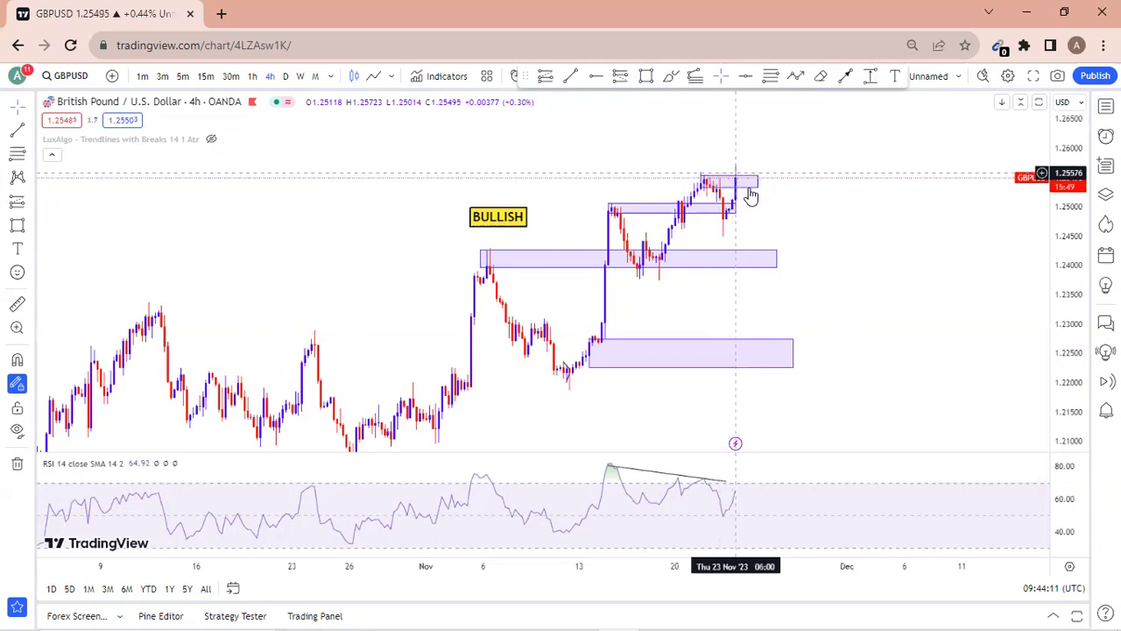
click(737, 208)
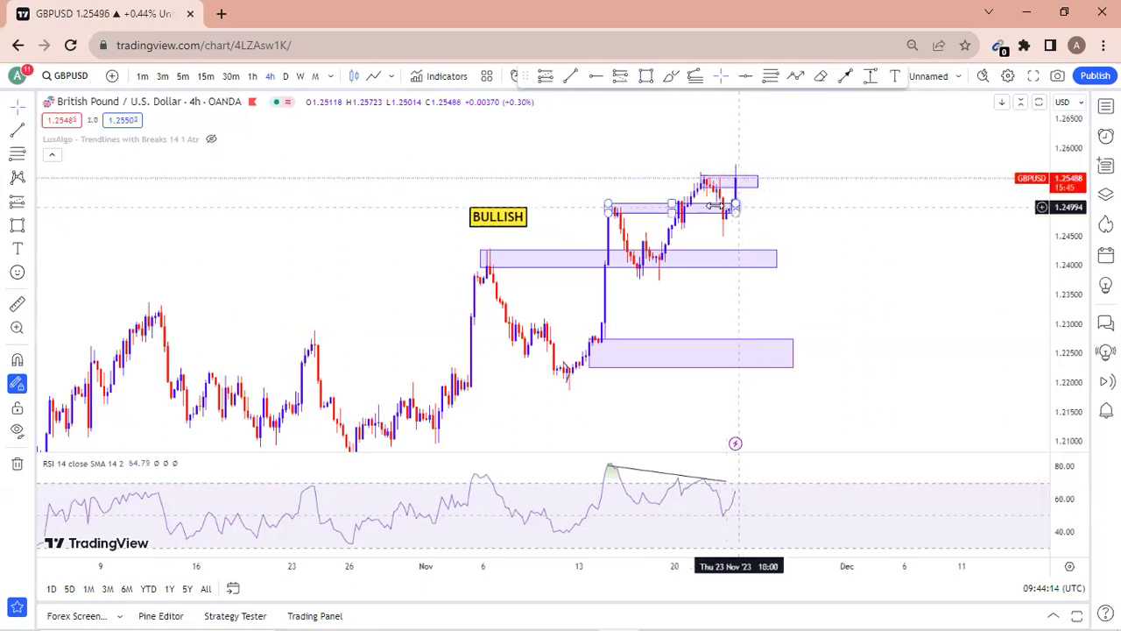
click(548, 440)
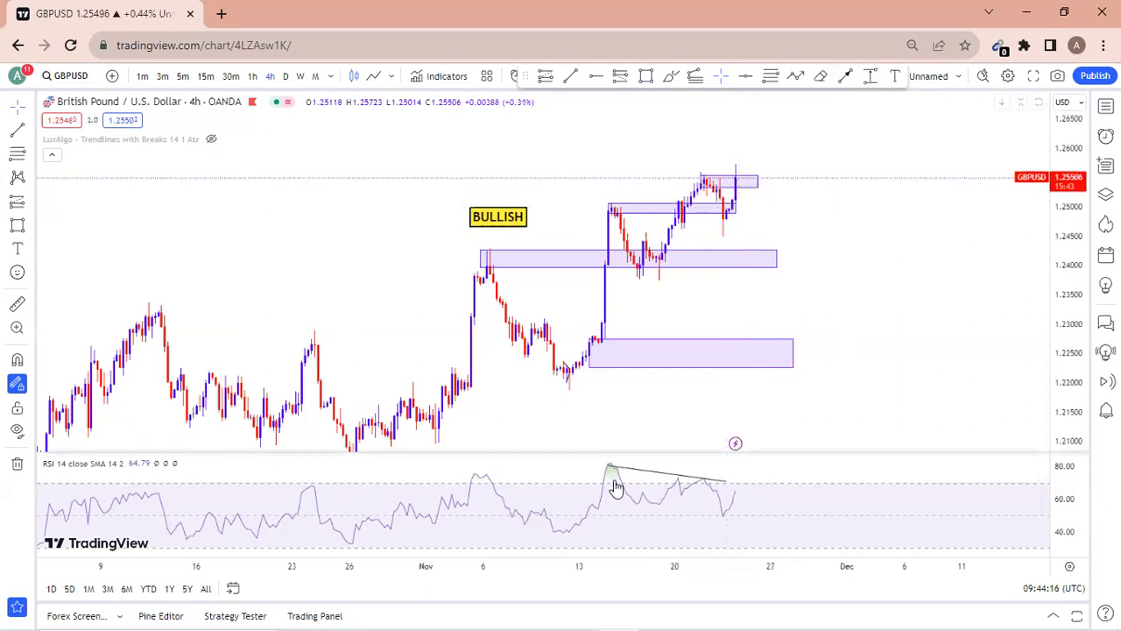
click(719, 181)
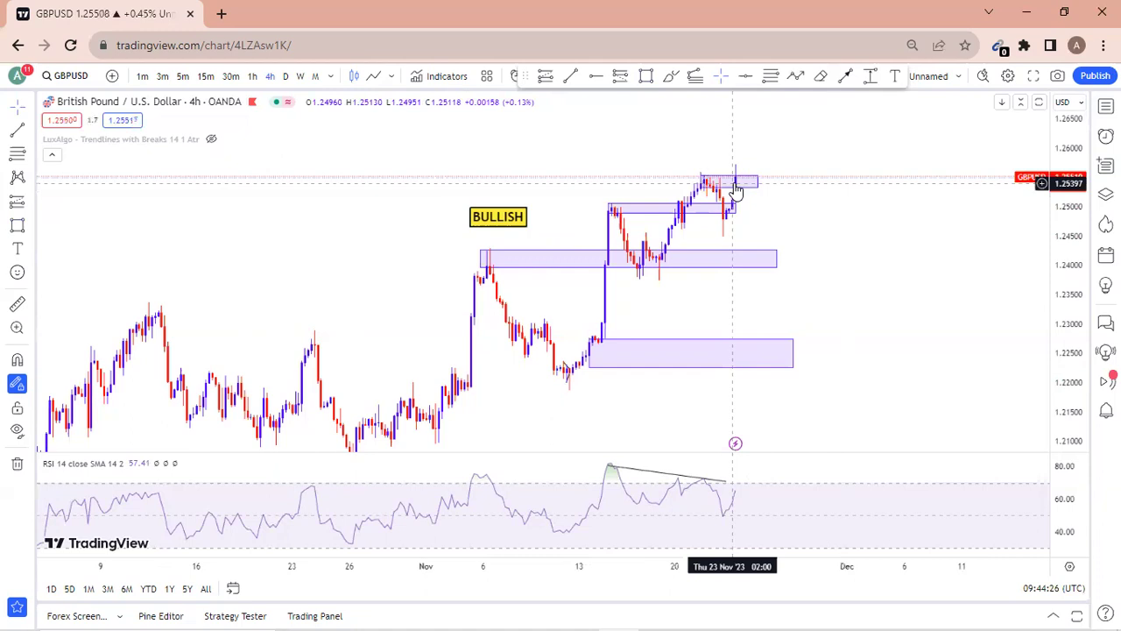
Draw a projected GBPUSD path from about 1.2467 up to 1.2606, down to 1.2476, up to 1.2551 and down to 1.2384 at 28 Nov
click(795, 77)
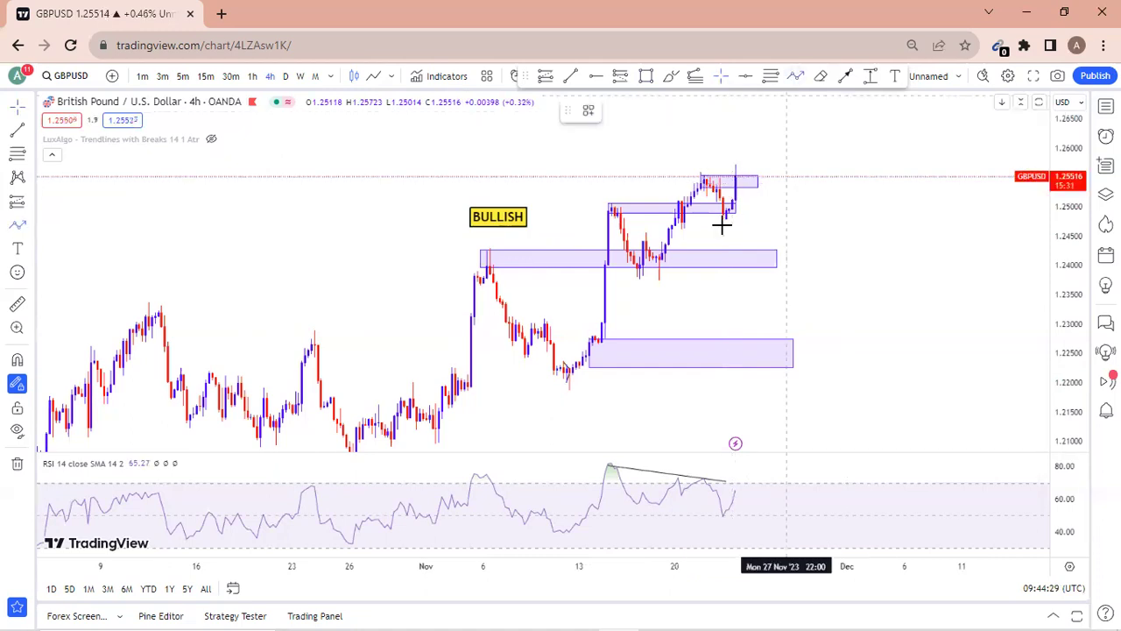
click(722, 226)
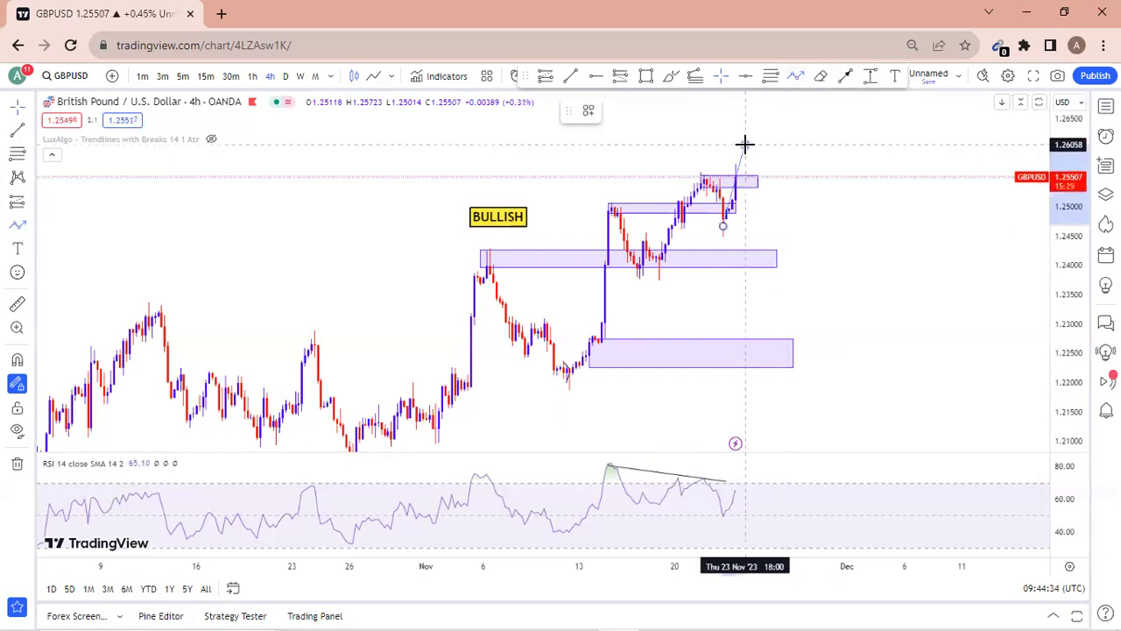
click(745, 145)
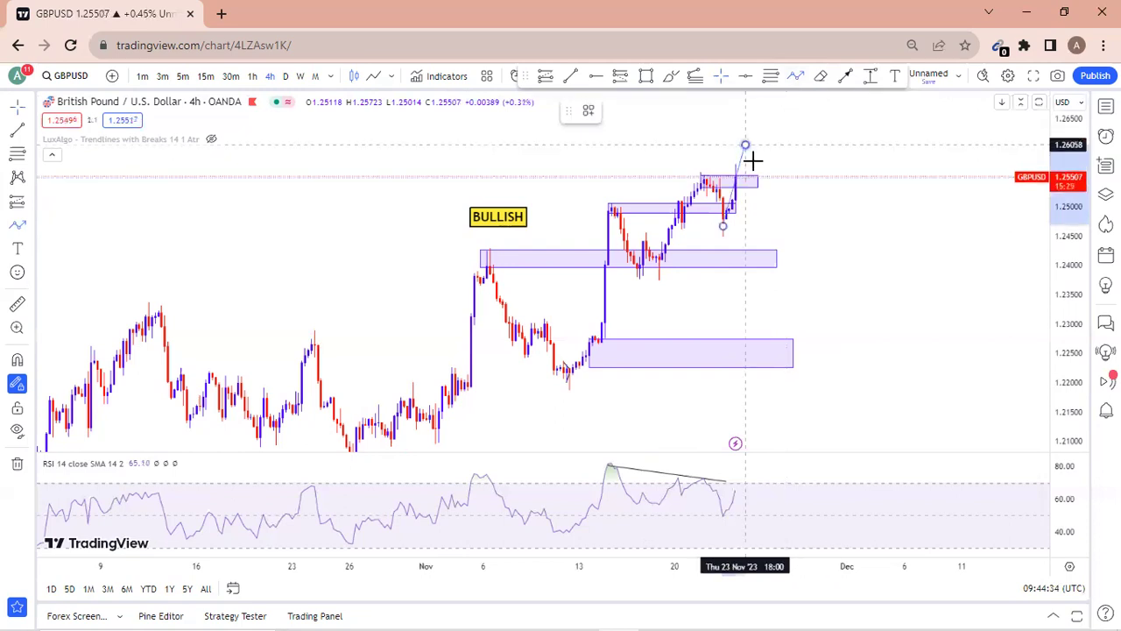
click(760, 220)
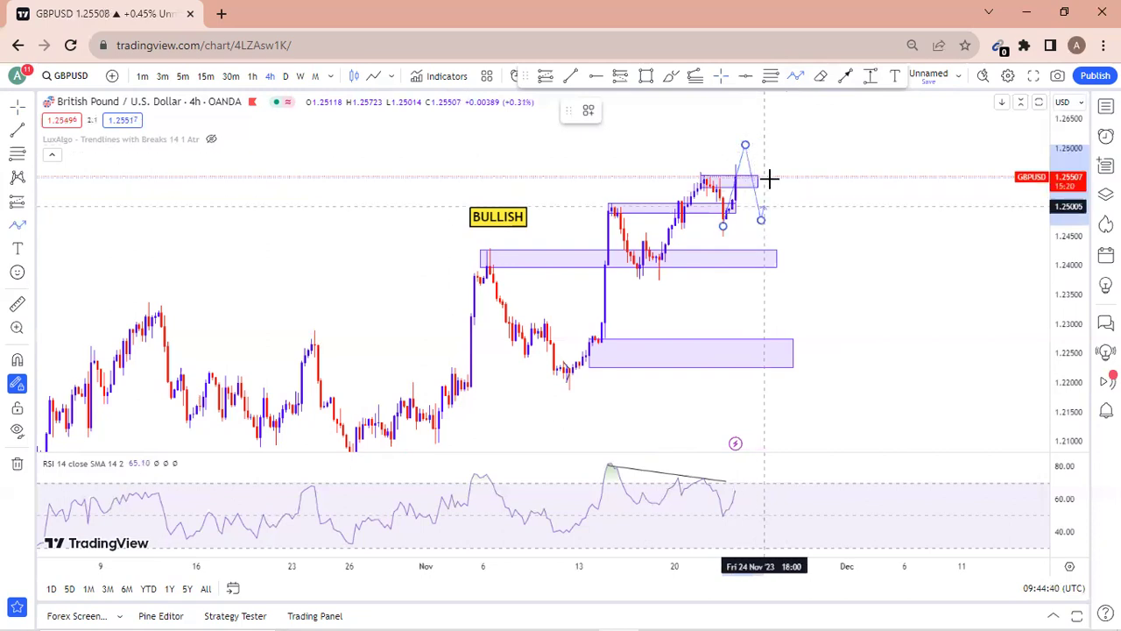
click(771, 177)
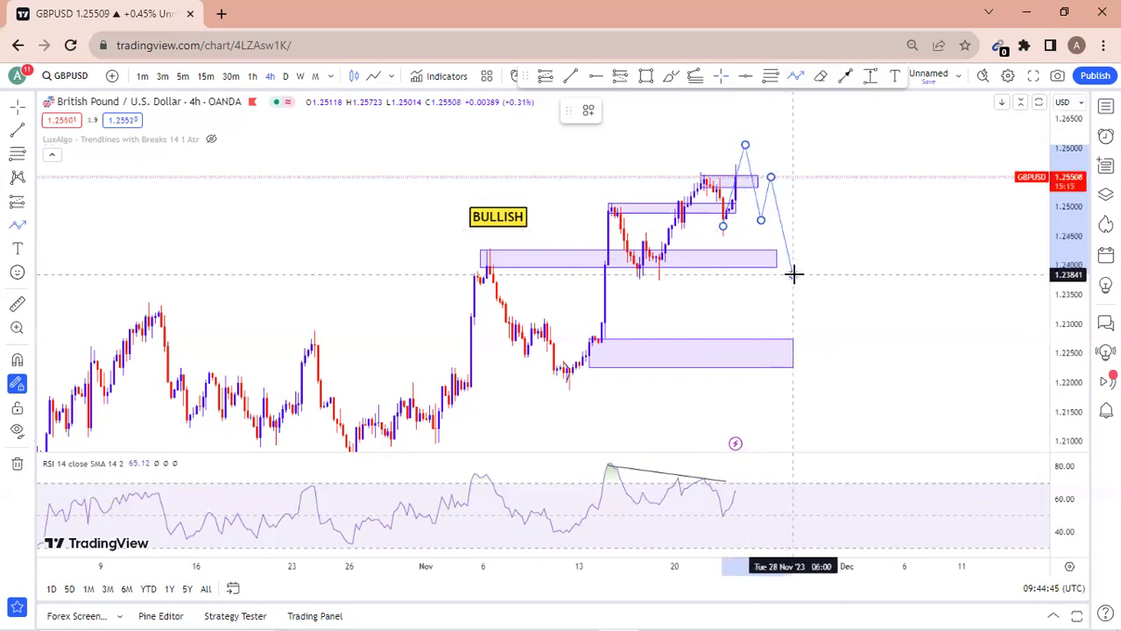
click(793, 274)
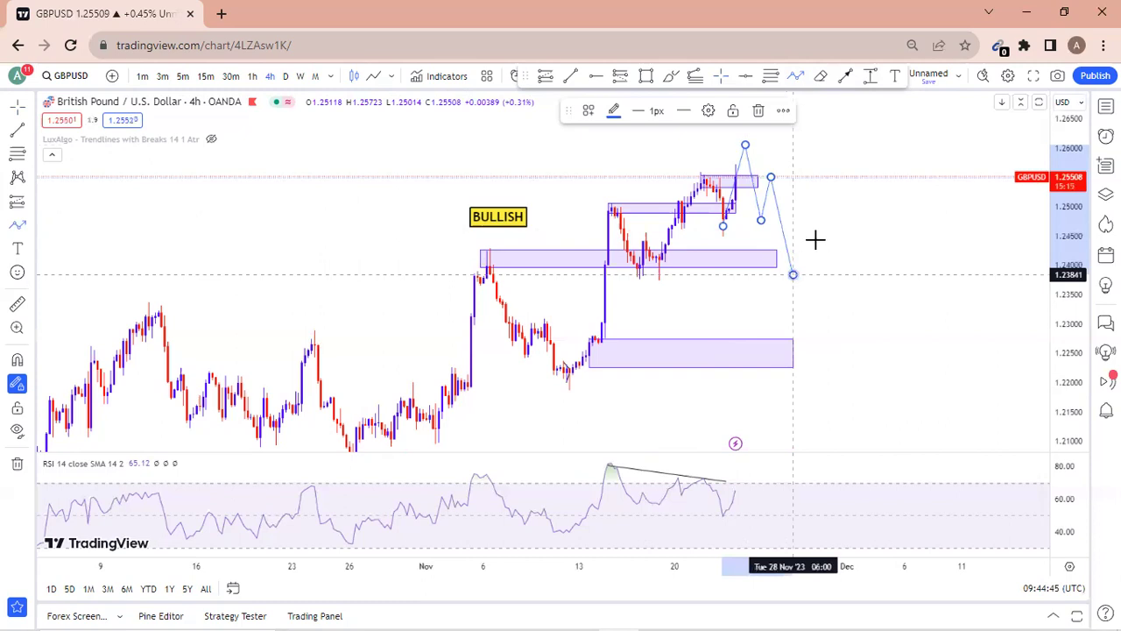
right_click(815, 240)
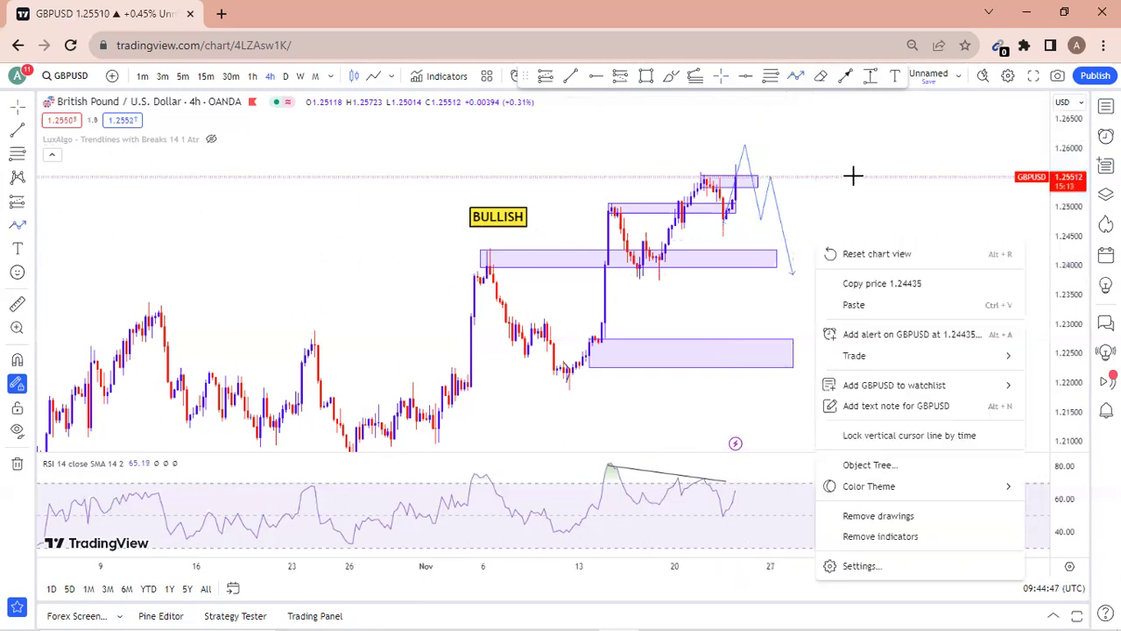
click(816, 151)
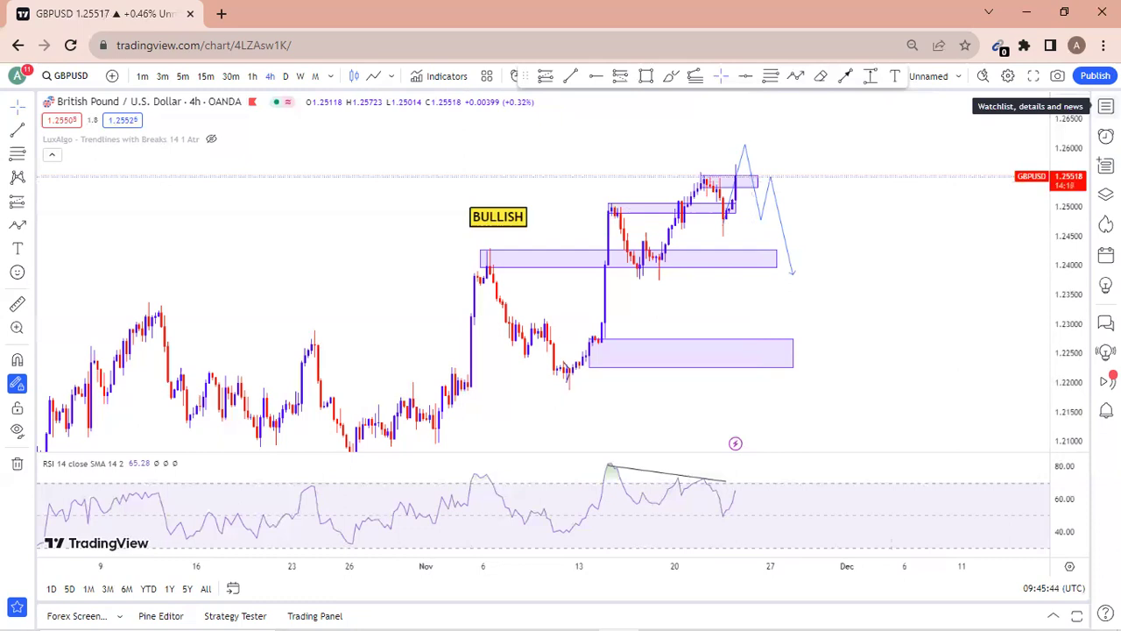
Switch the chart to XAUUSD from the Red list watchlist and bring its recent price action into view
click(1105, 106)
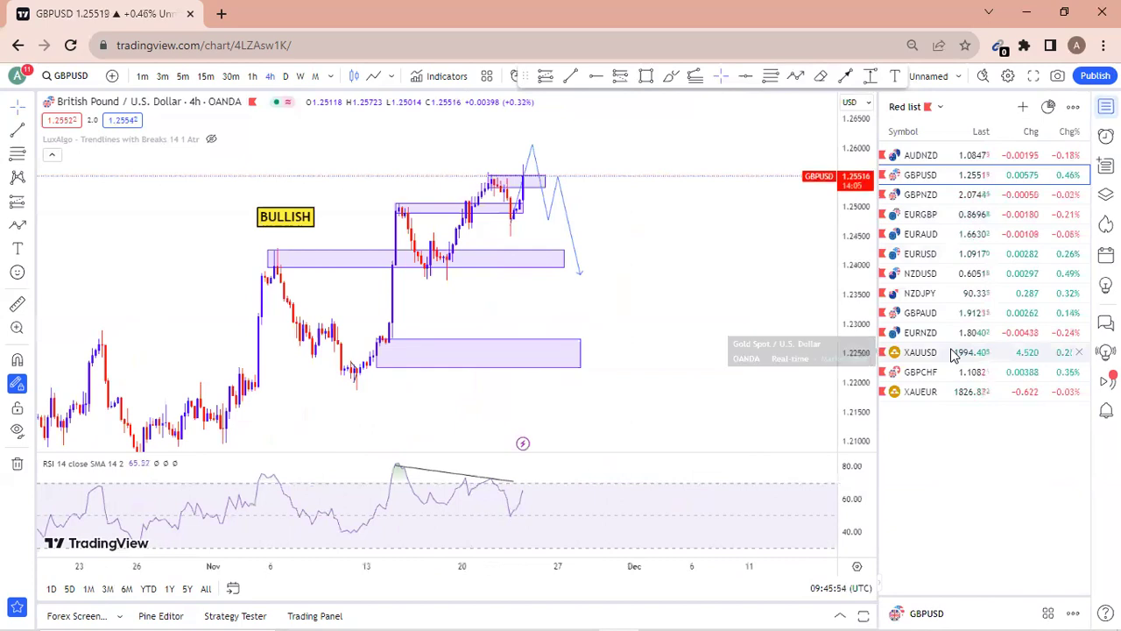
click(955, 354)
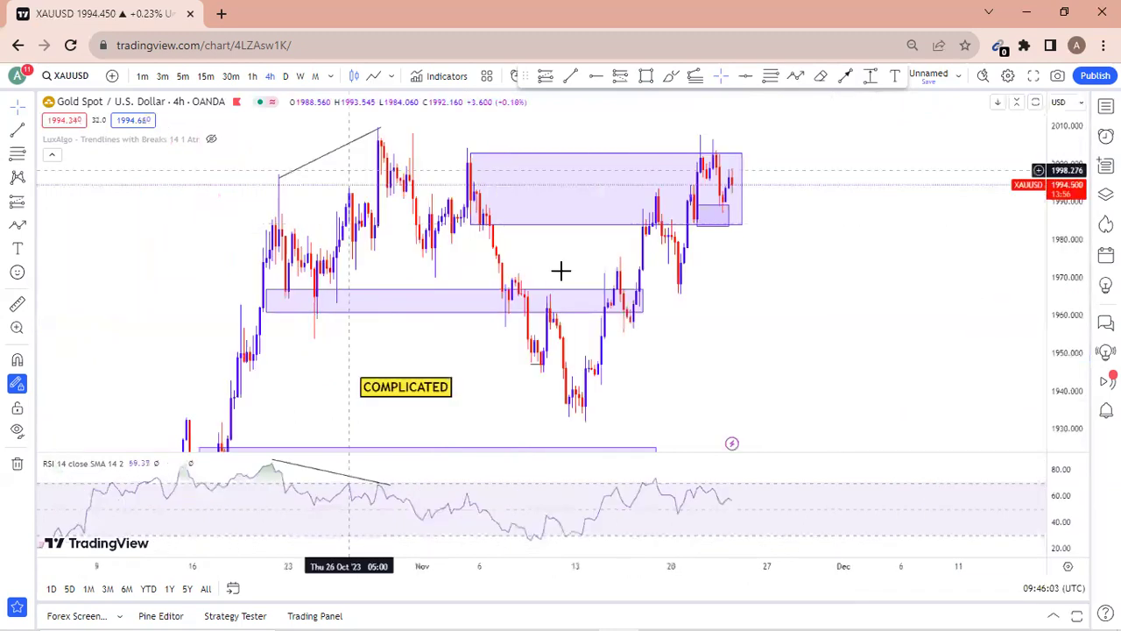
scroll(855, 240, down, 2)
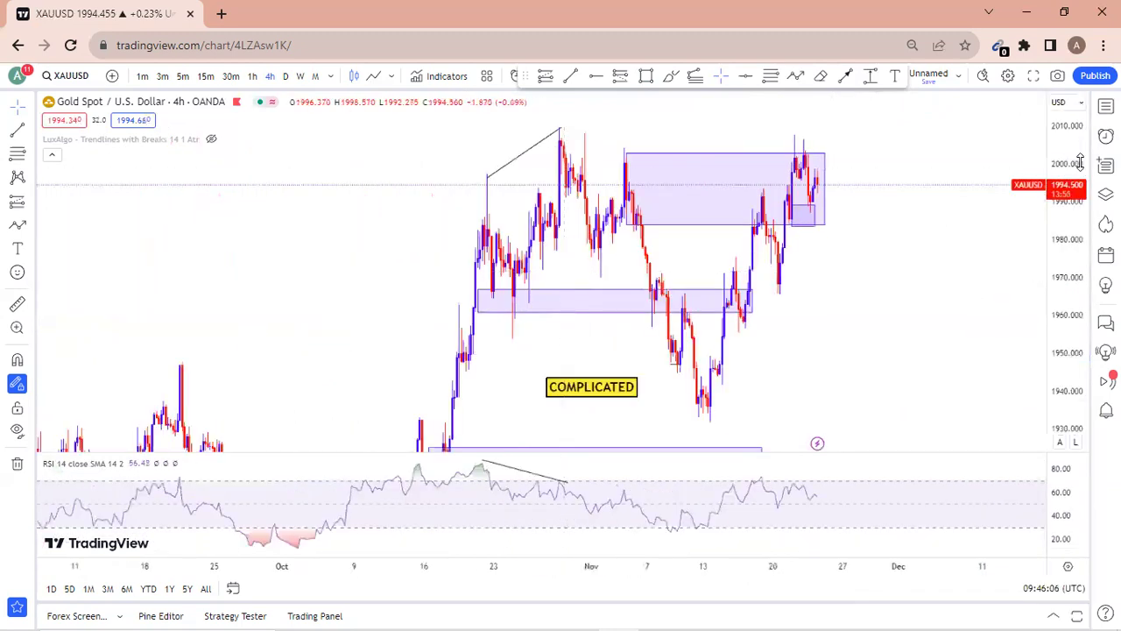
scroll(856, 211, up, 1)
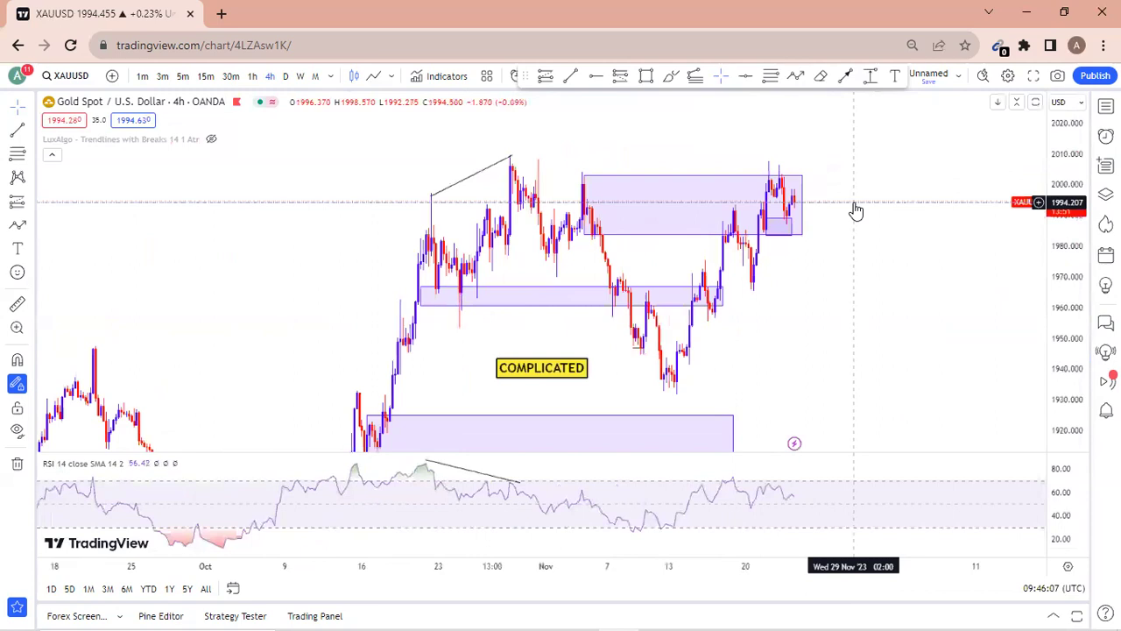
scroll(856, 210, up, 1)
scroll(825, 251, up, 1)
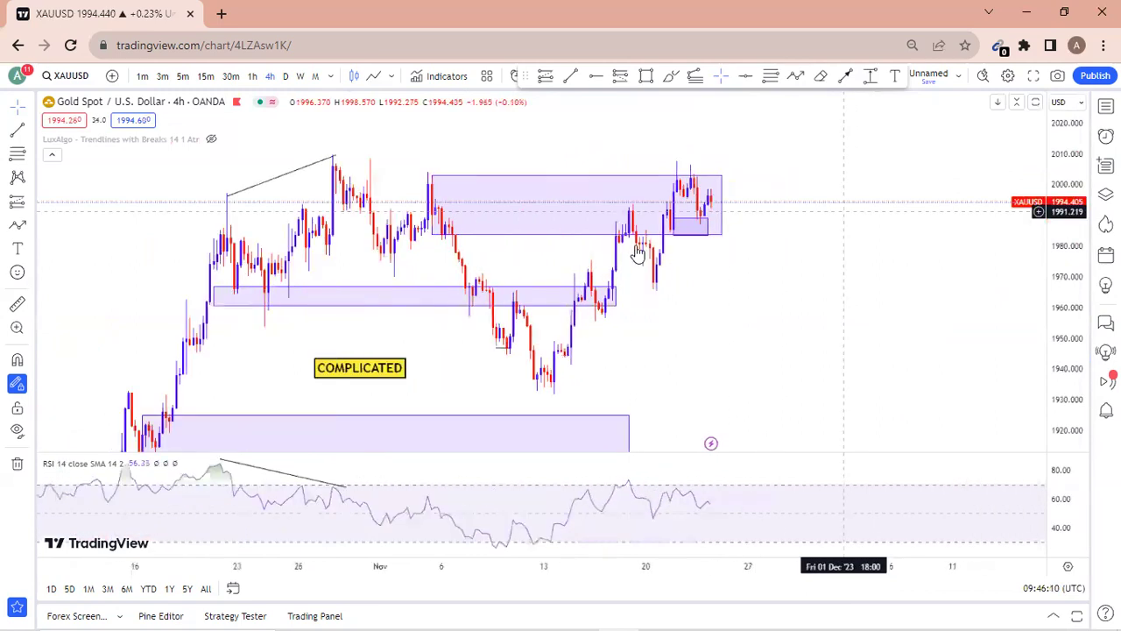
Draw a horizontal ray from the late-October XAUUSD swing high at about 2009.36, and delete the stray rays below it
scroll(636, 248, down, 1)
scroll(633, 243, down, 1)
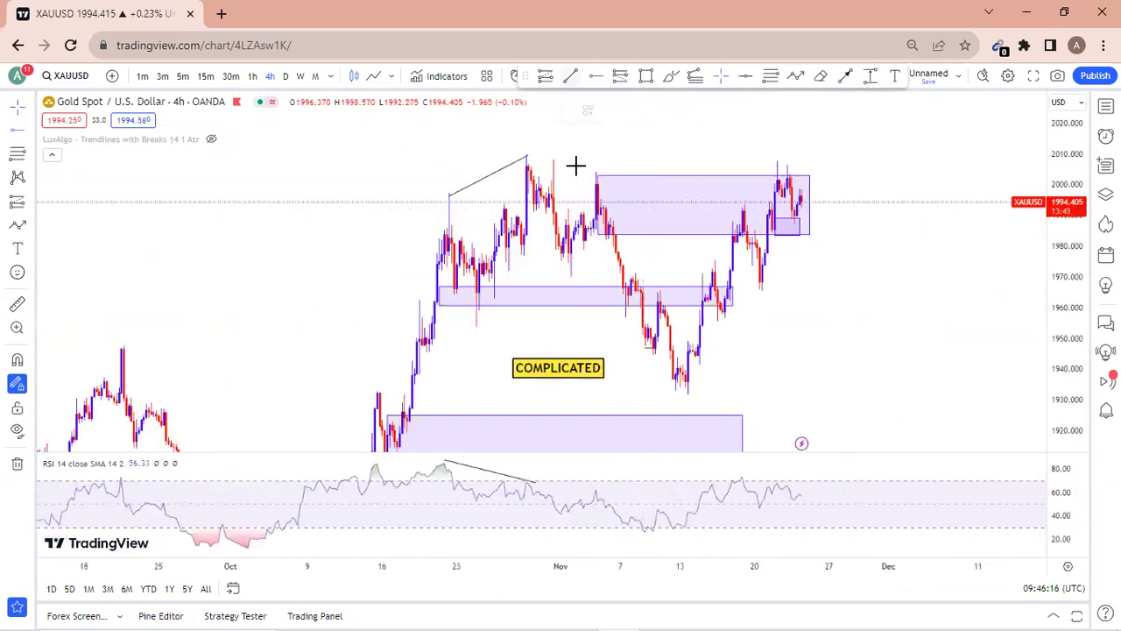
click(520, 155)
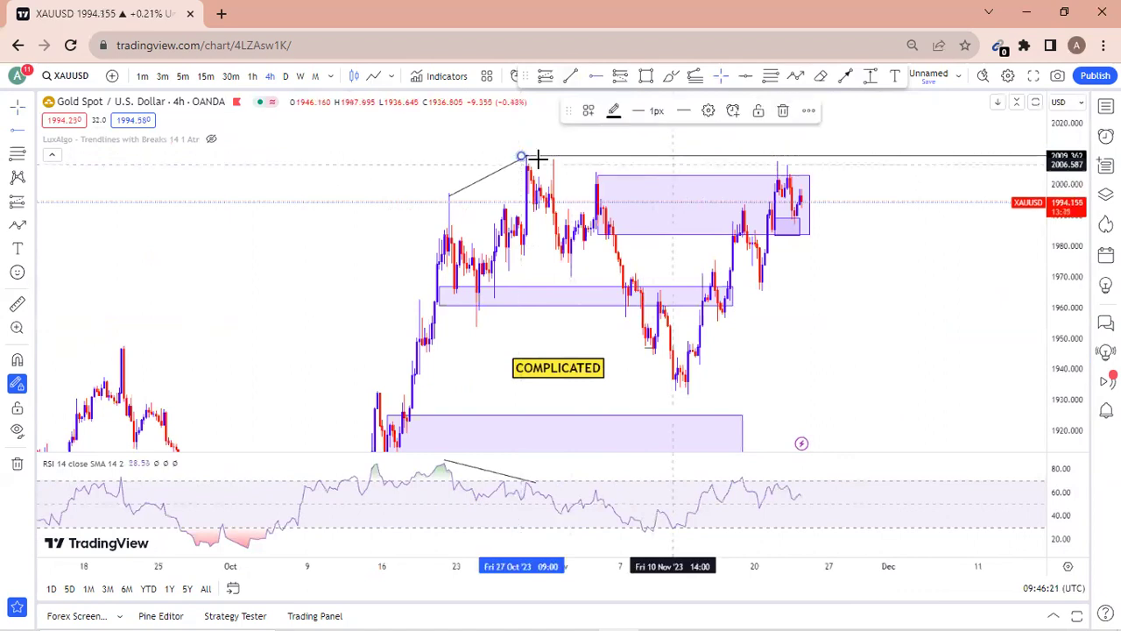
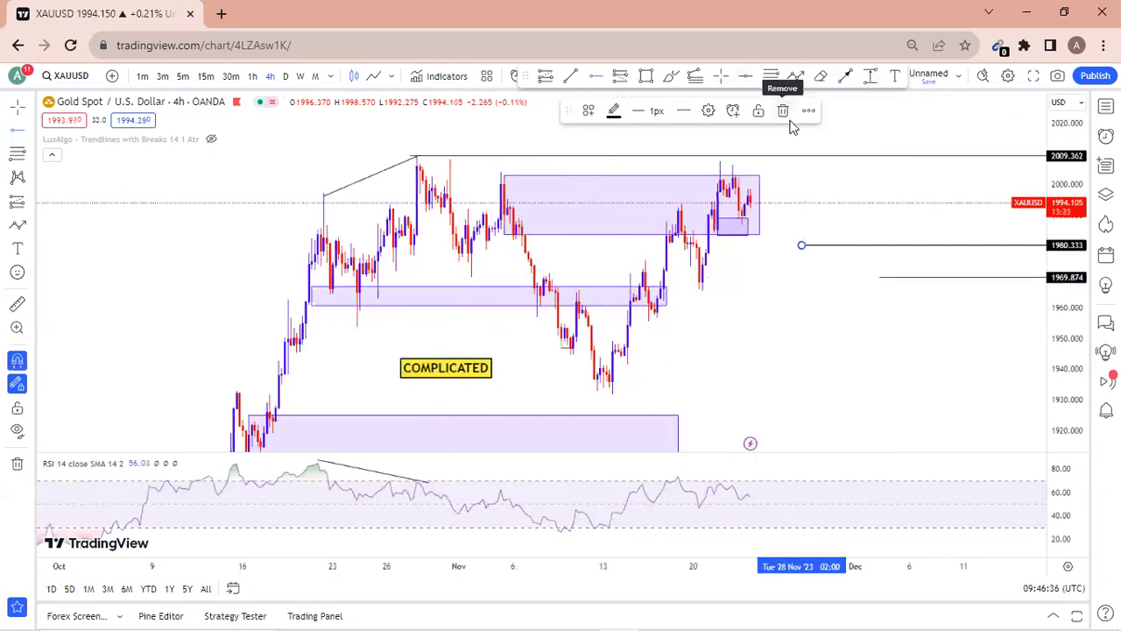
click(784, 112)
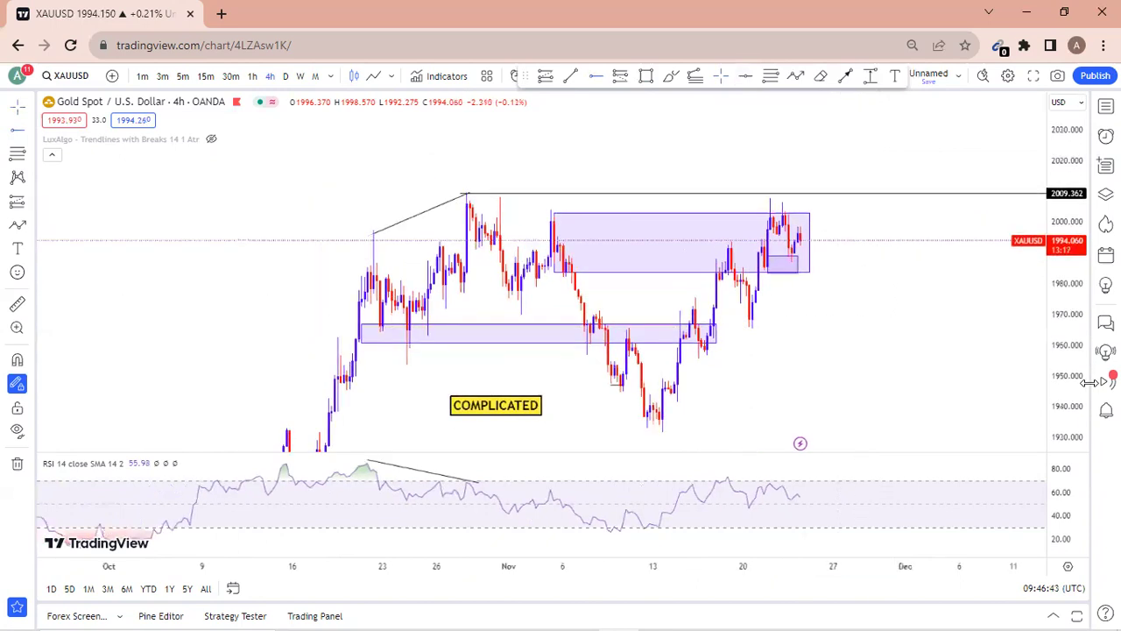
Mark the minor low between the two latest XAUUSD highs with a short trend line at about 1995.6, ending at 22 Nov 14:00
scroll(1062, 340, up, 3)
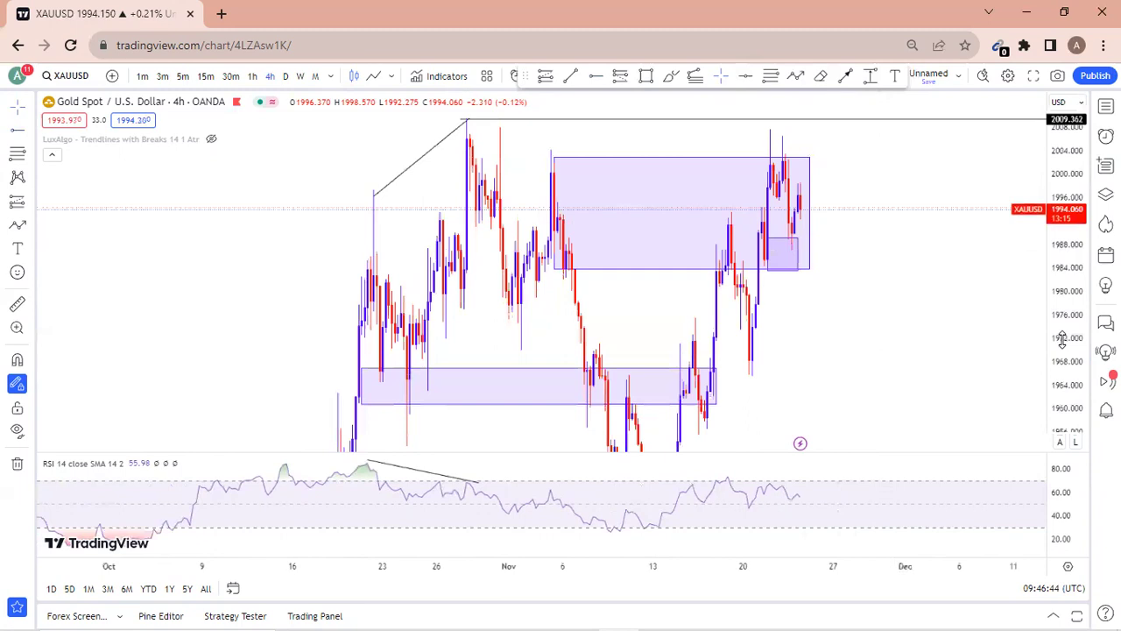
scroll(926, 339, up, 3)
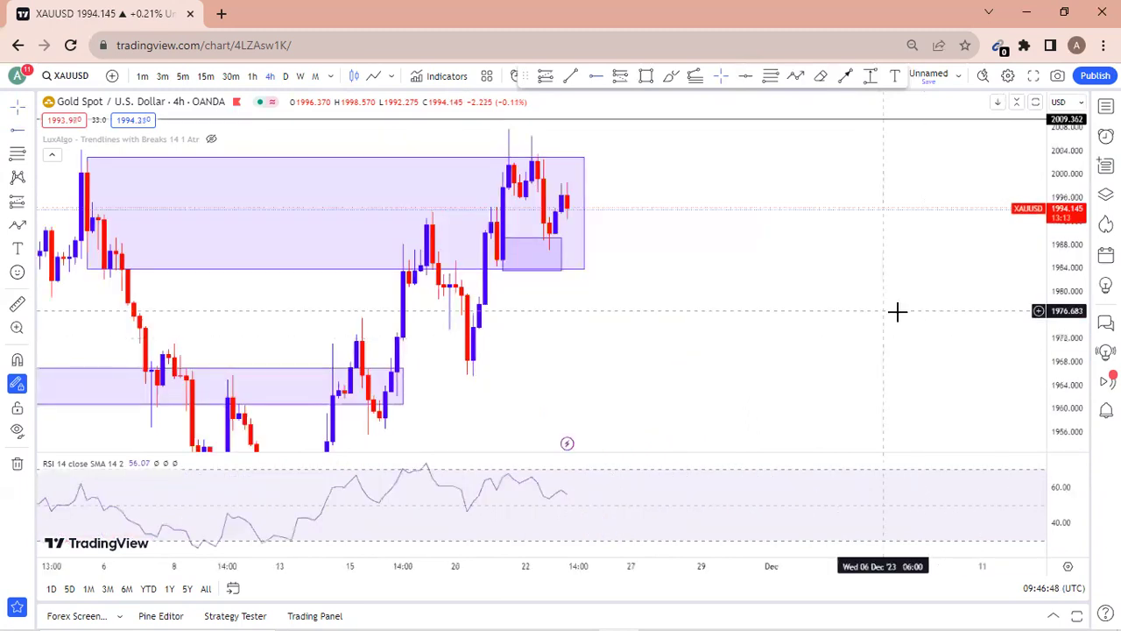
drag(897, 312, 834, 336)
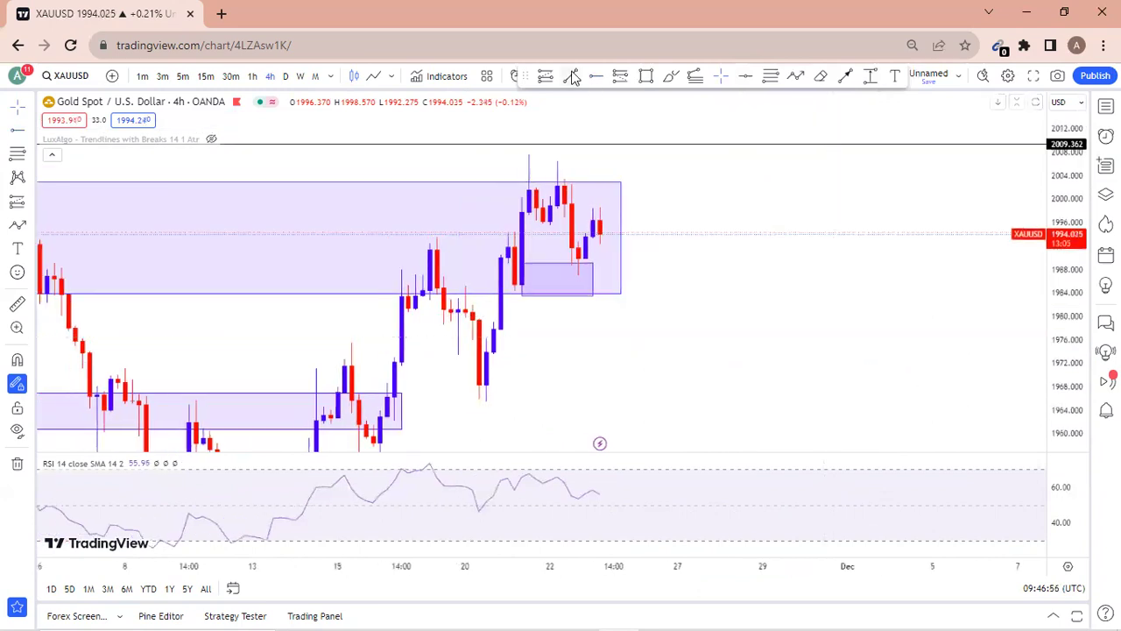
click(549, 226)
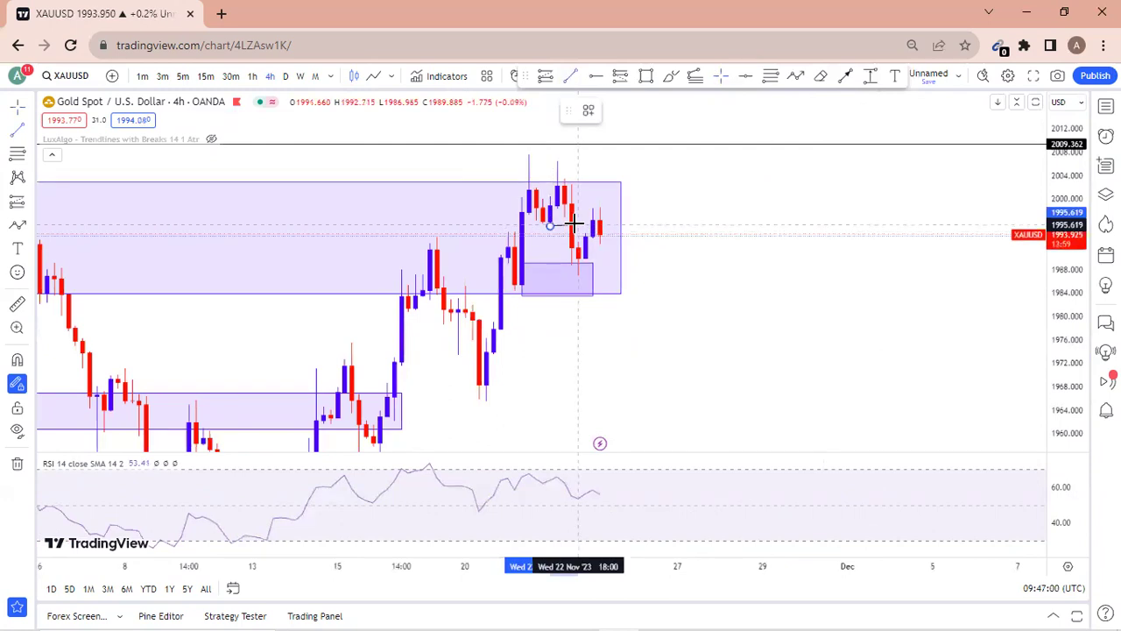
click(573, 225)
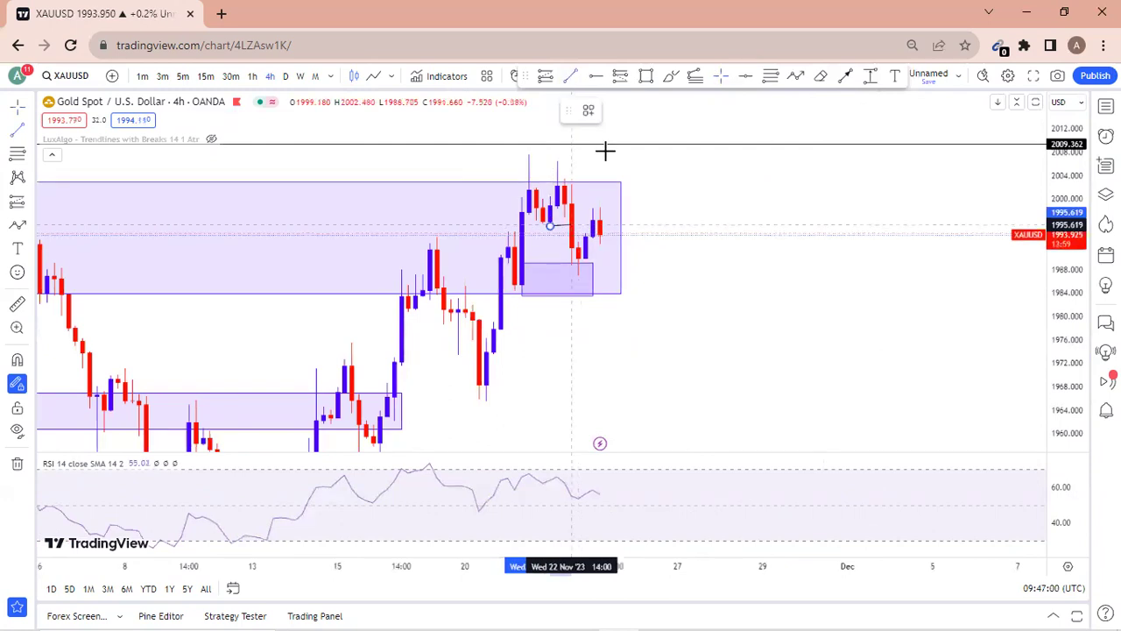
Draw a rectangle zone over the latest XAUUSD high from about 1998.9 to 2002.7, ending at 24 Nov, and remove the stray second rectangle
click(647, 78)
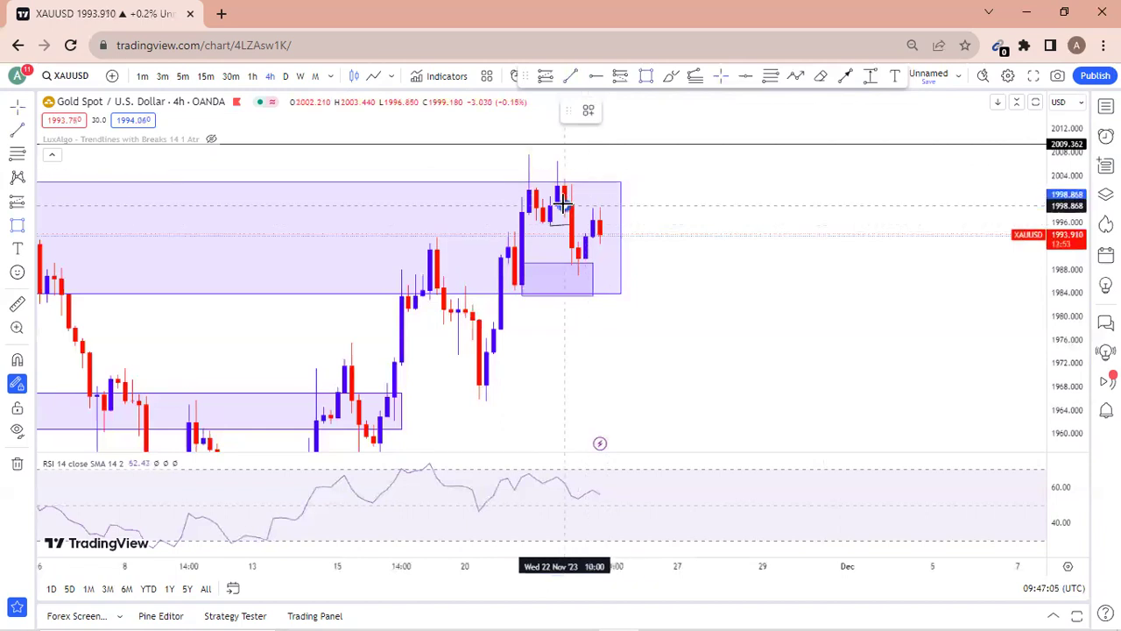
click(563, 204)
click(663, 183)
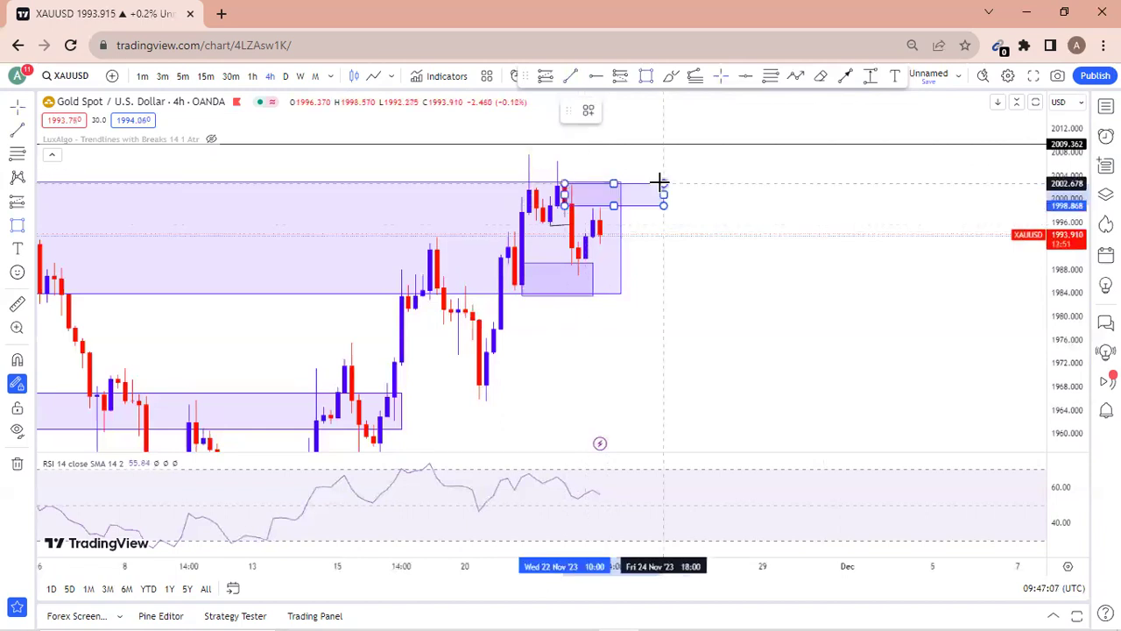
click(663, 184)
click(727, 206)
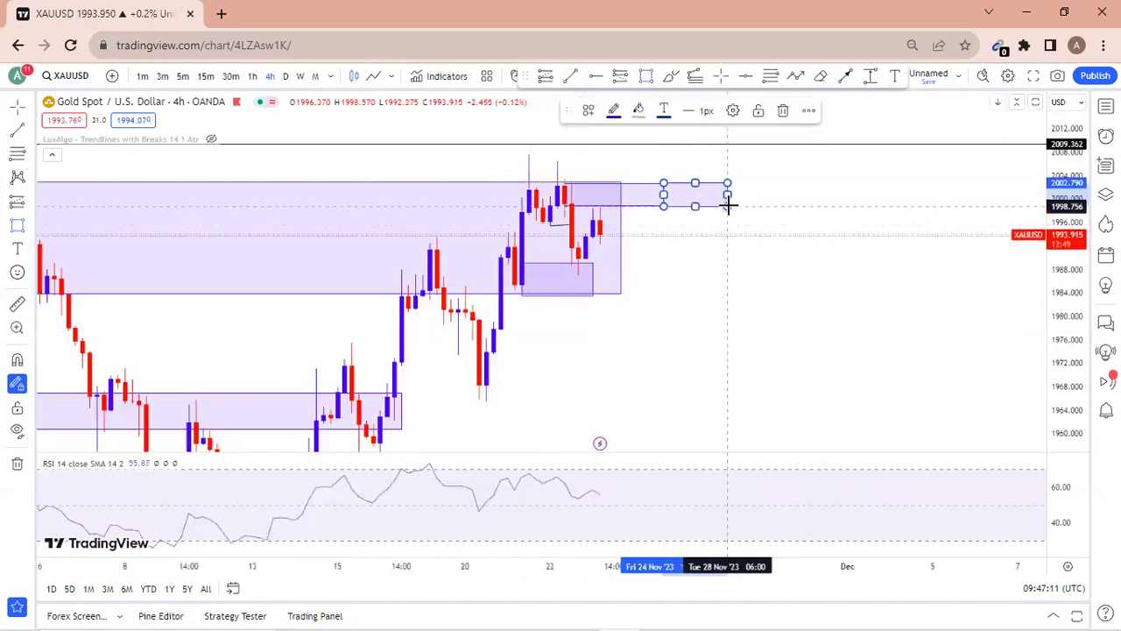
right_click(794, 133)
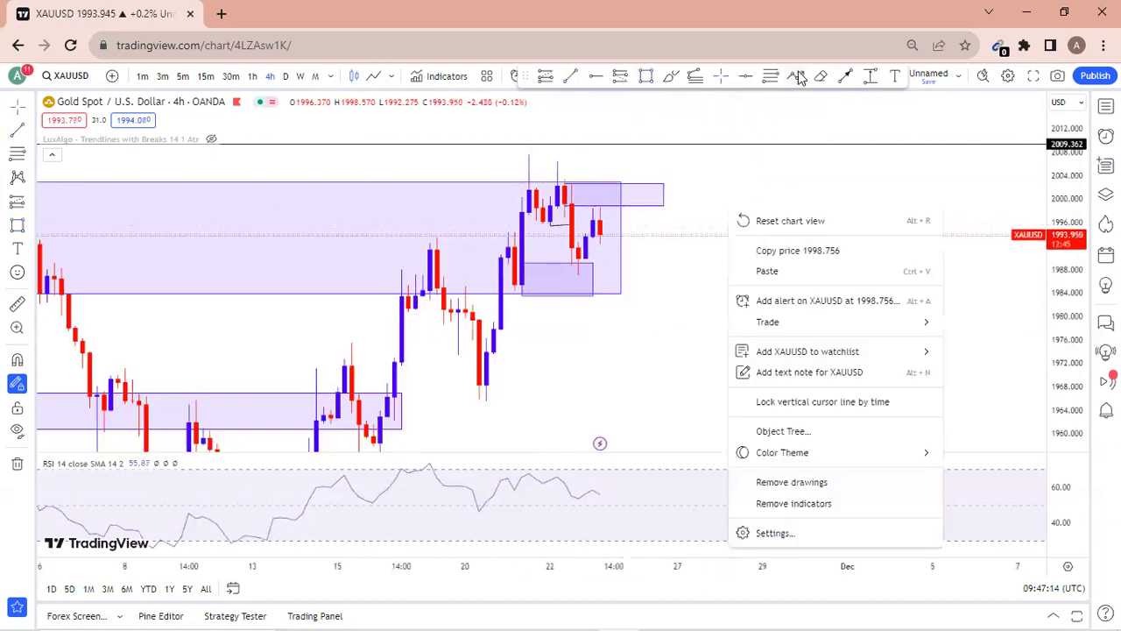
Draw a projected path from the latest XAUUSD candle up to about 2001.2 in the new zone, and down to about 1983.1
click(585, 170)
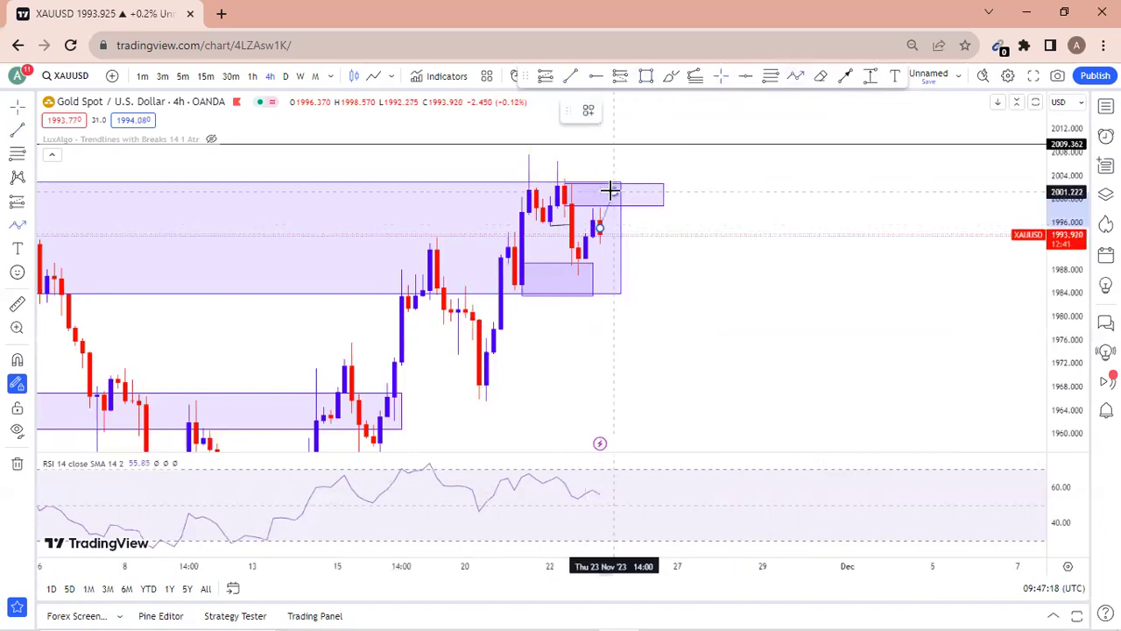
click(612, 192)
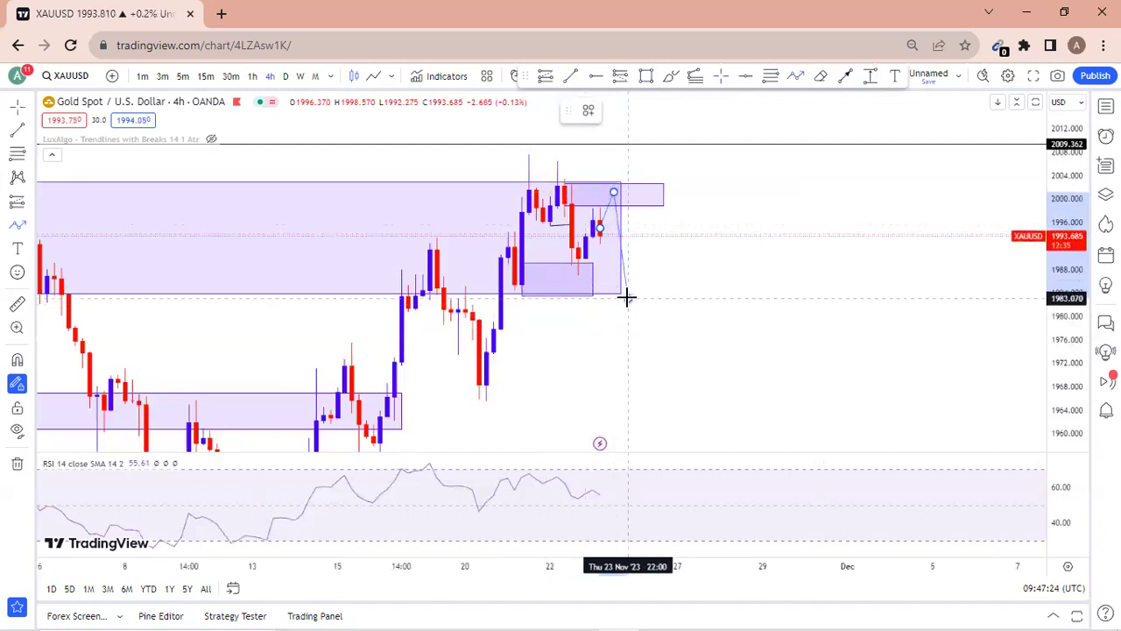
click(627, 298)
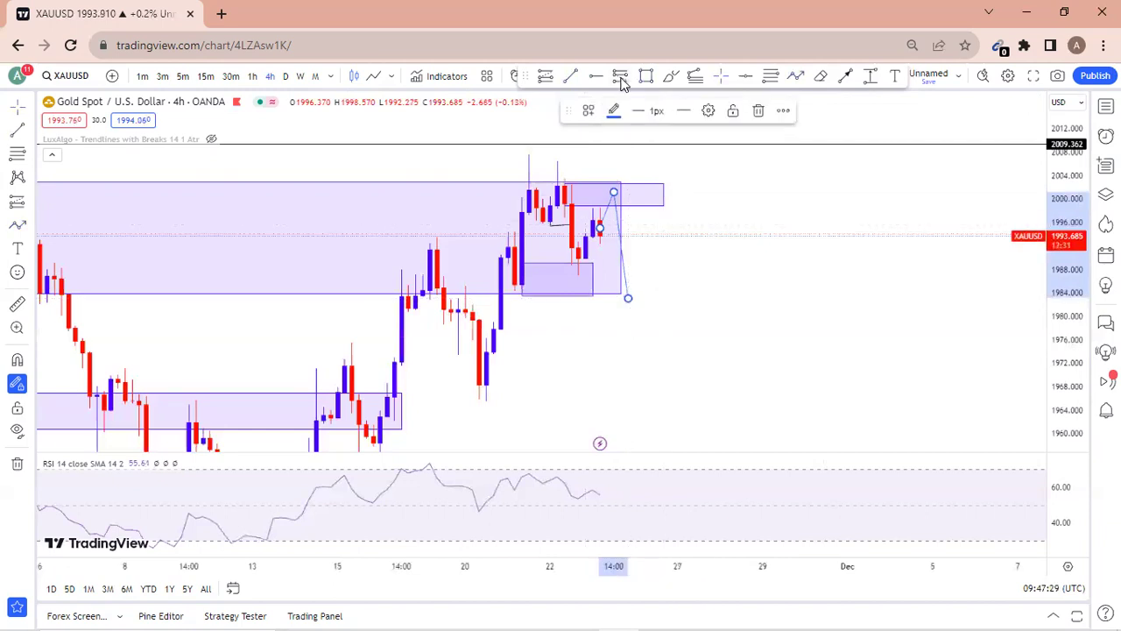
key(Escape)
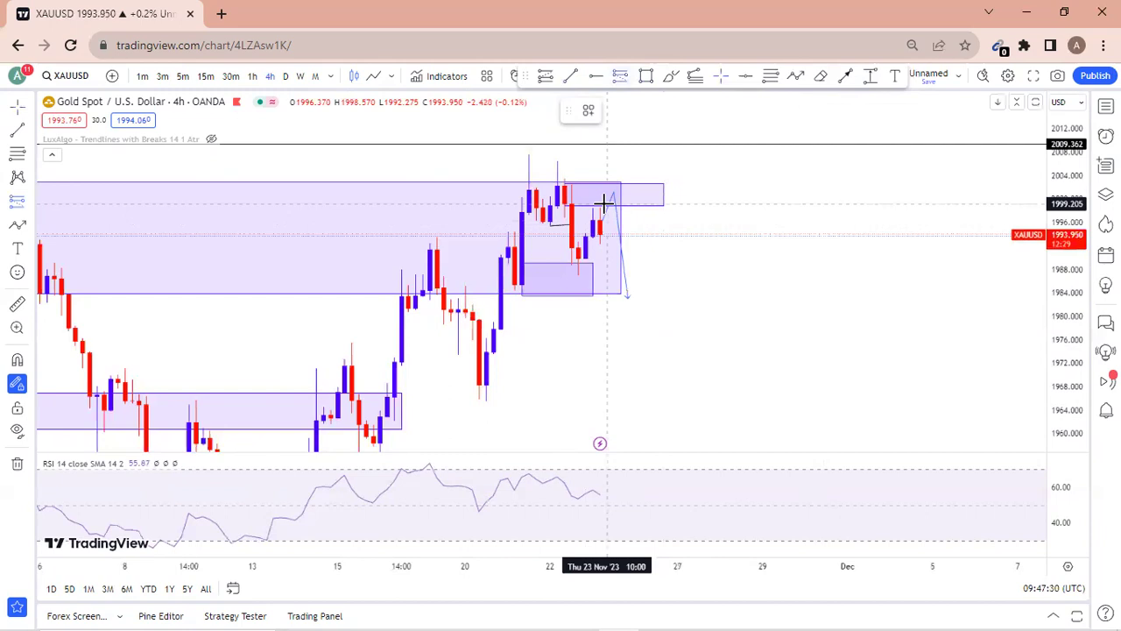
Place a short position on XAUUSD with entry at about 1999.2 and target at 1984.0, and tighten its stop to about 2003.7
right_click(810, 189)
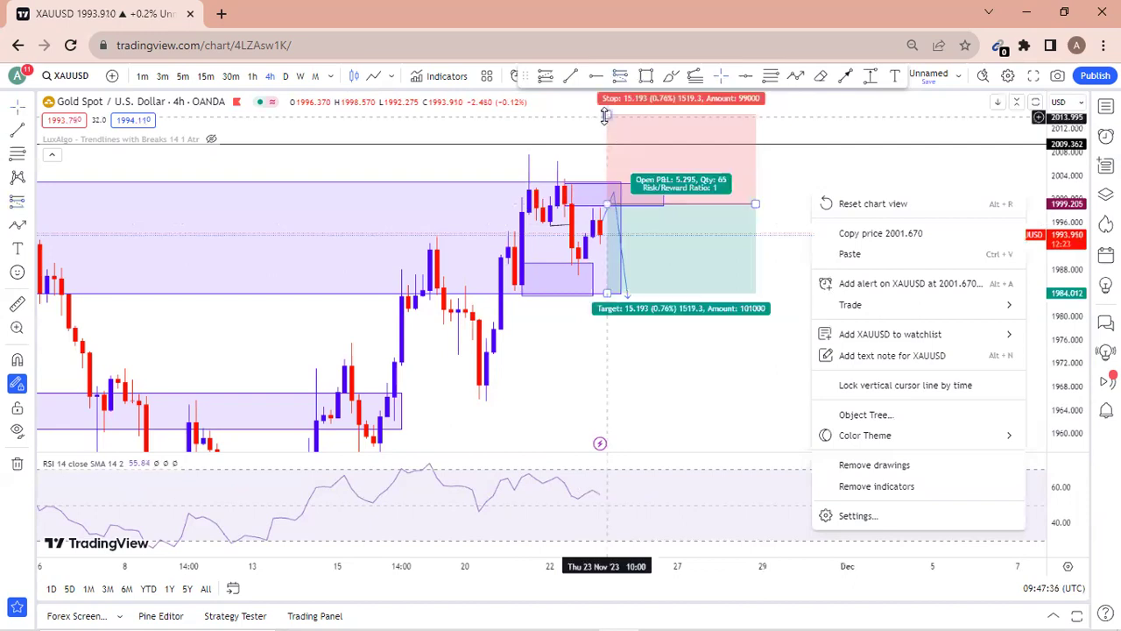
click(589, 175)
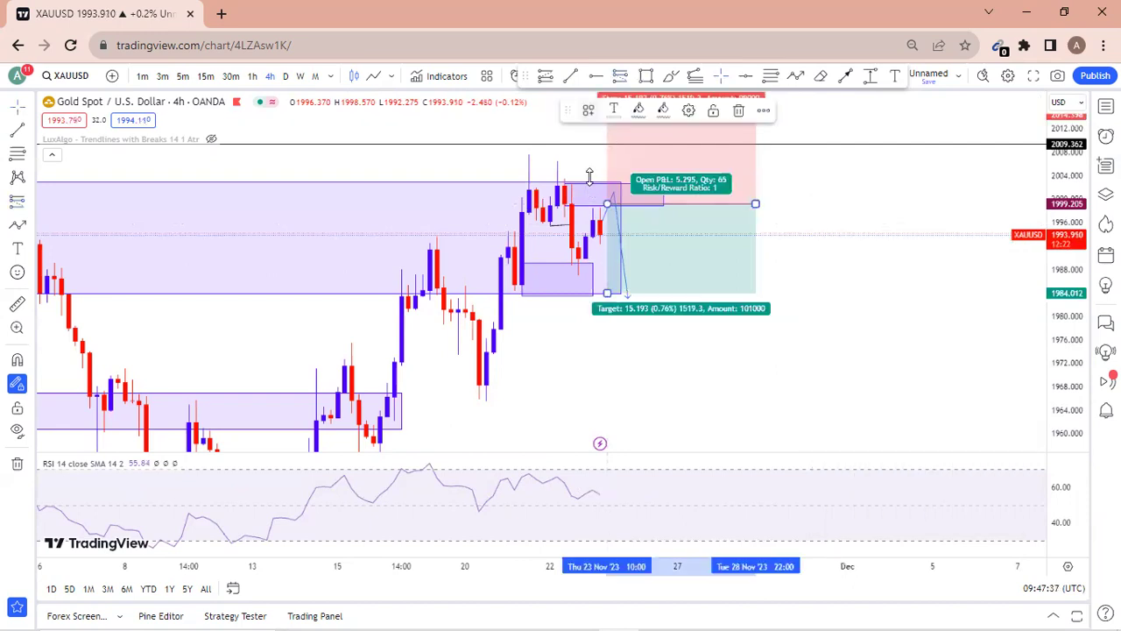
drag(596, 168, 596, 173)
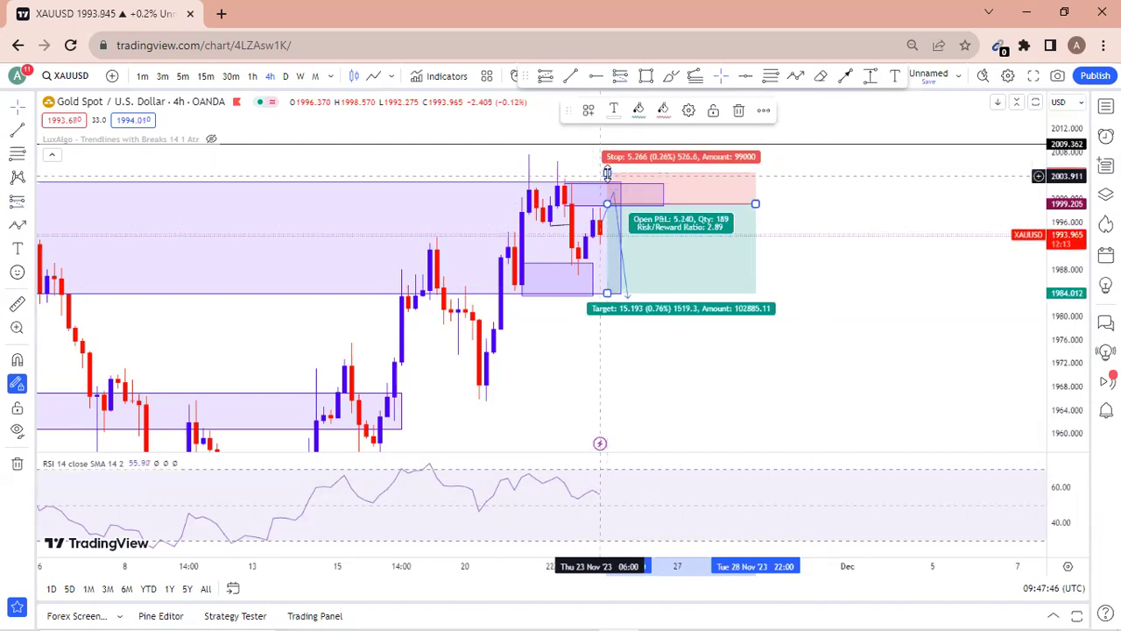
drag(607, 173, 607, 178)
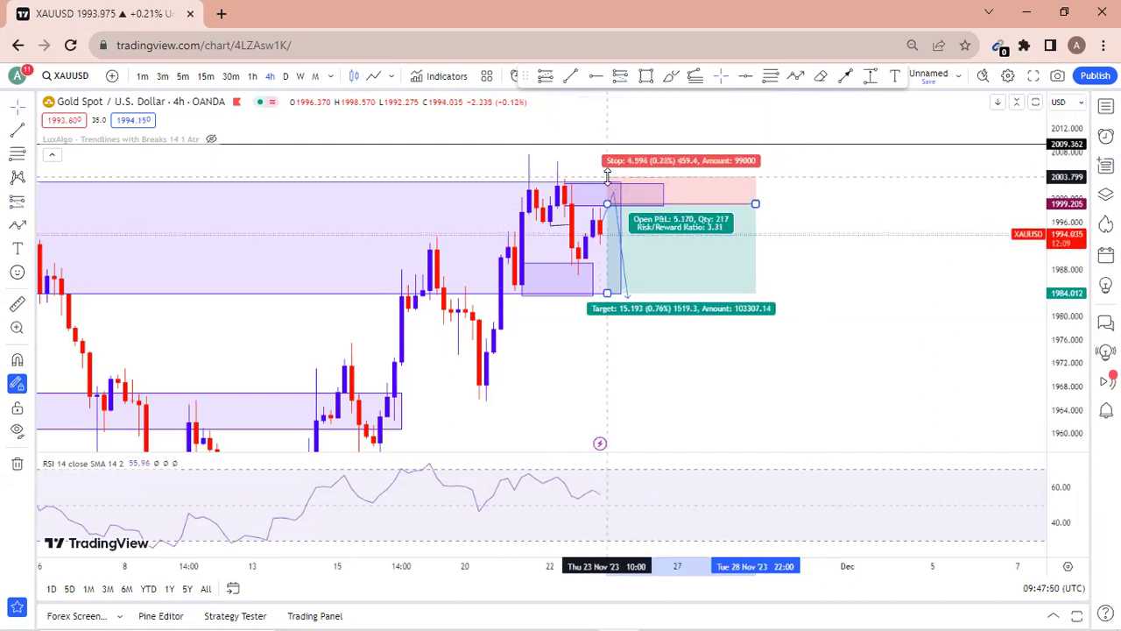
click(644, 211)
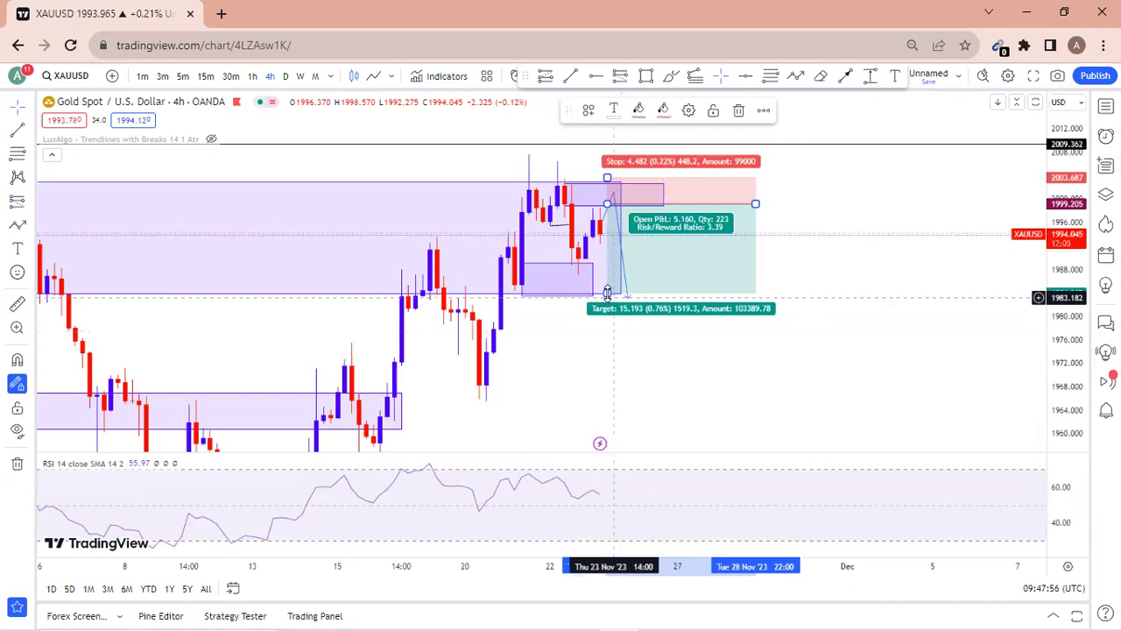
Examine the XAUUSD short setup against the zone over the latest high, the projected path and the earlier price action
click(834, 250)
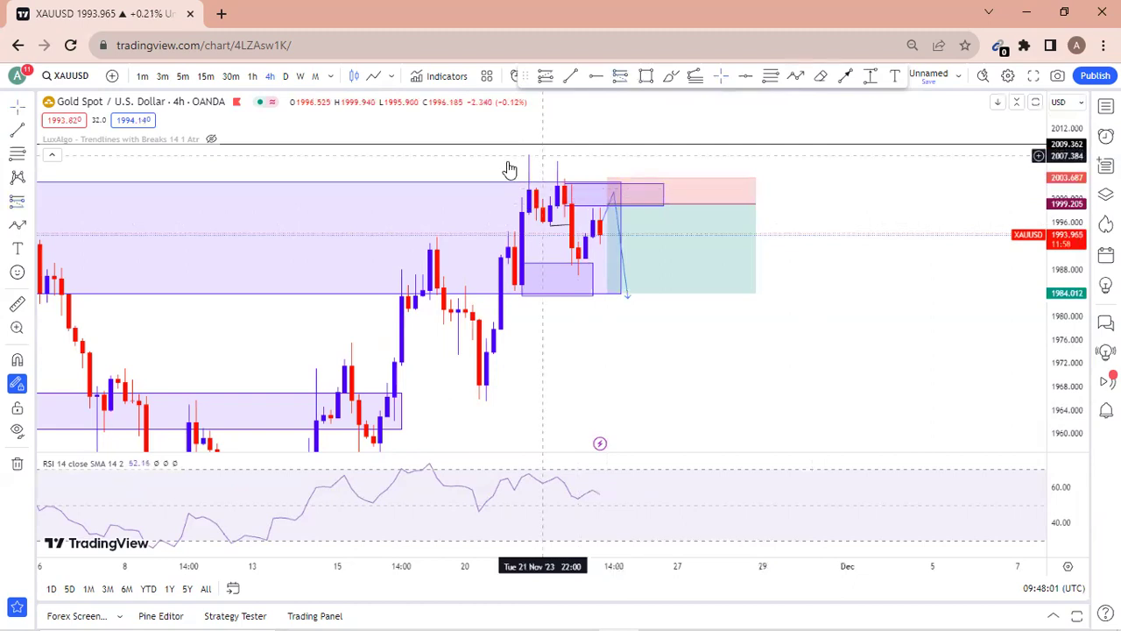
click(617, 201)
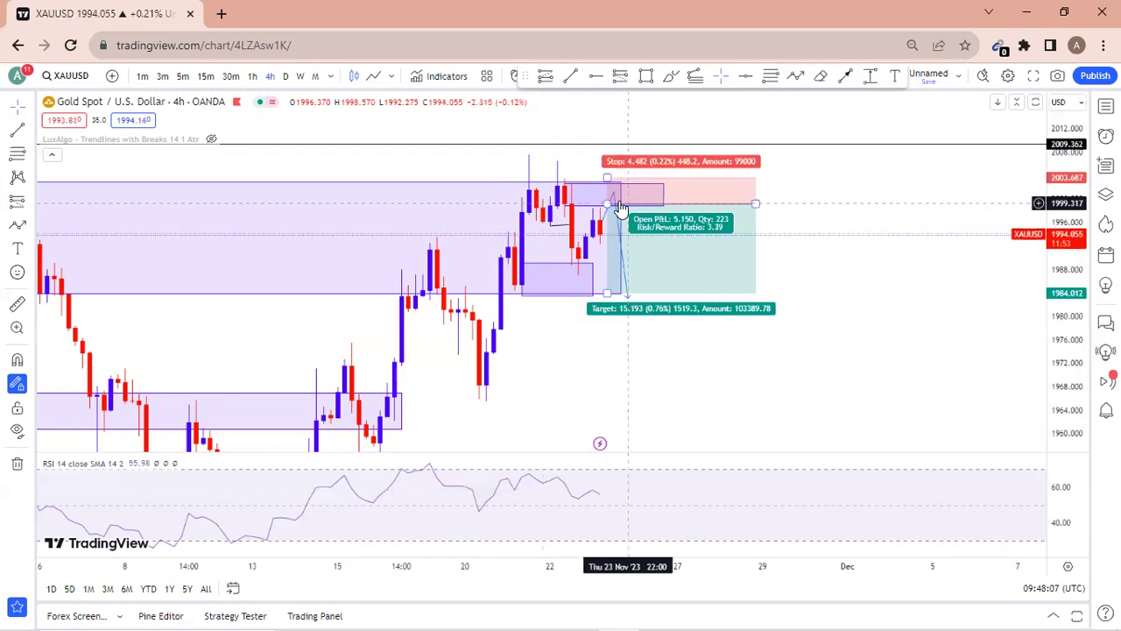
click(615, 194)
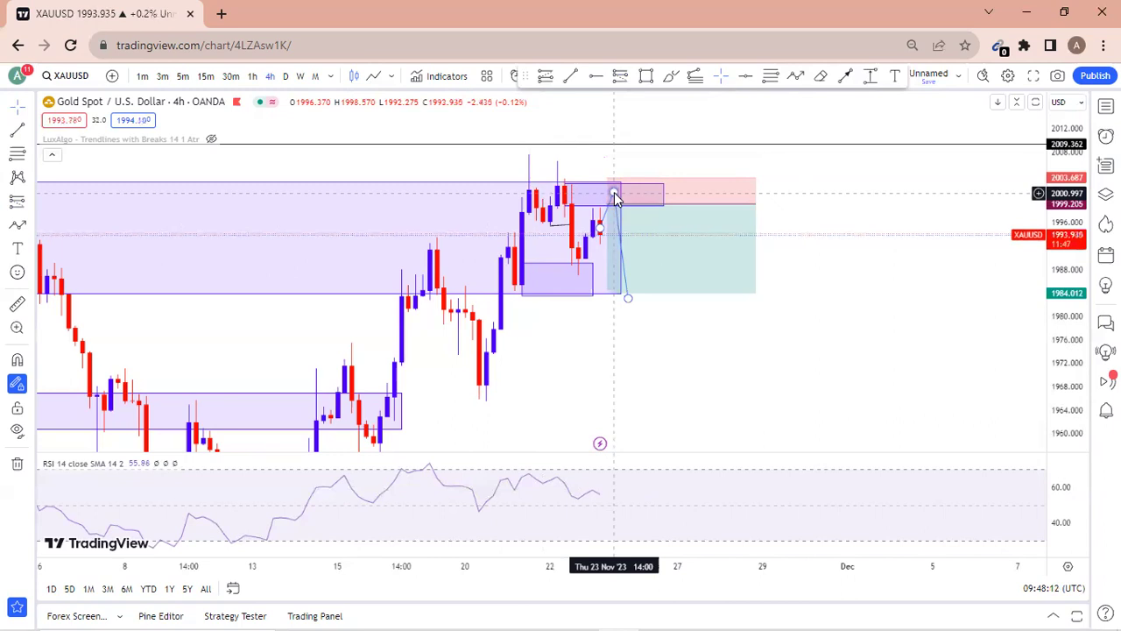
click(881, 165)
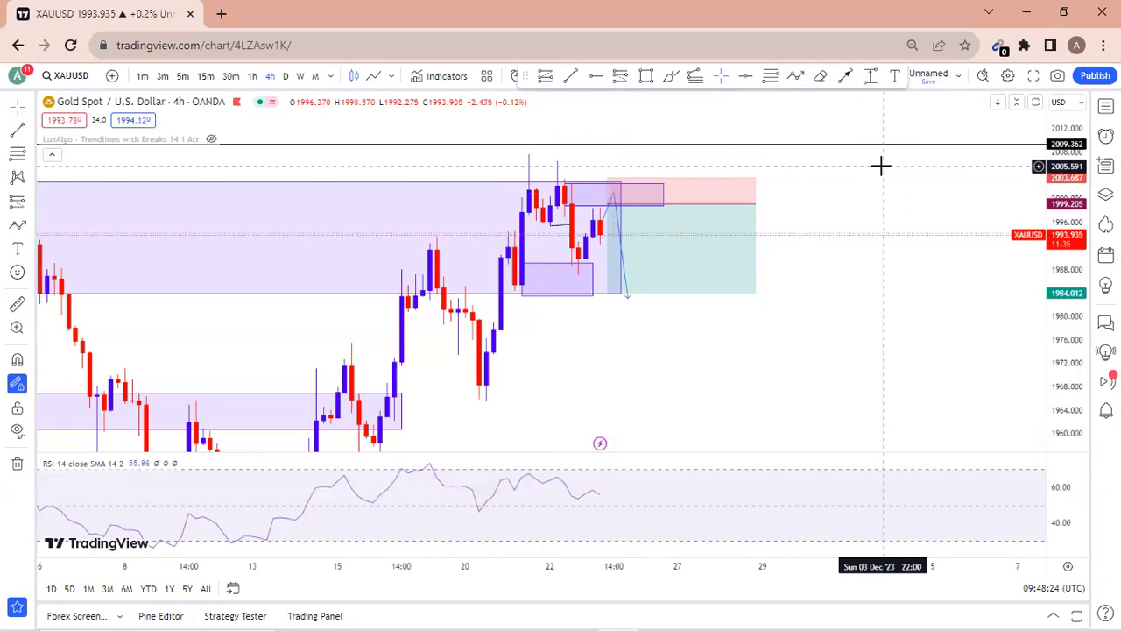
click(619, 221)
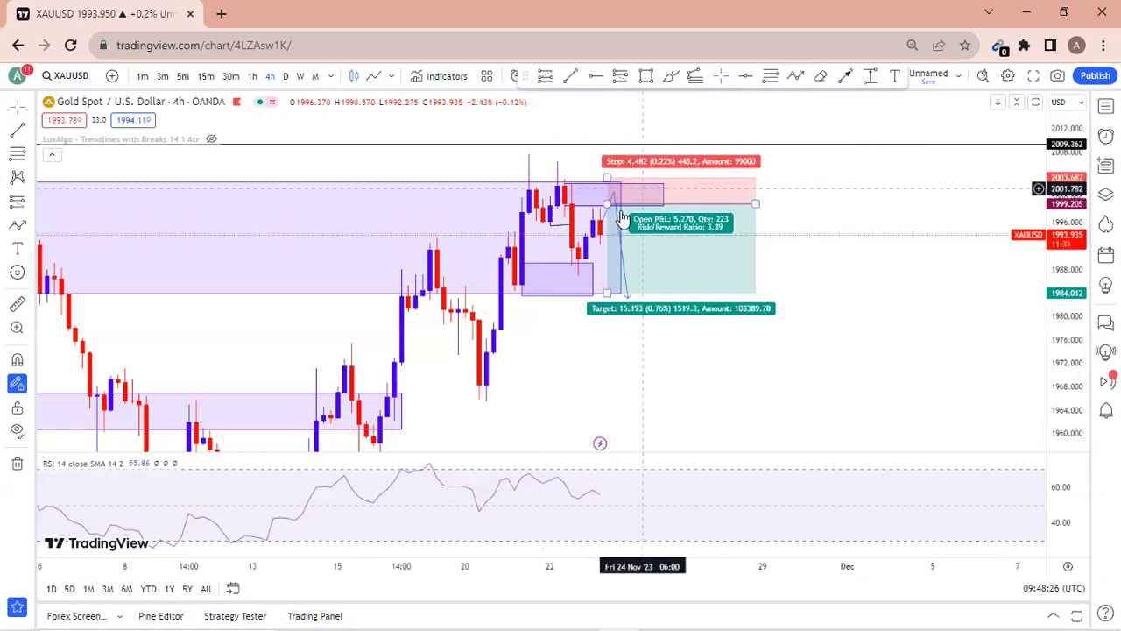
scroll(643, 234, down, 2)
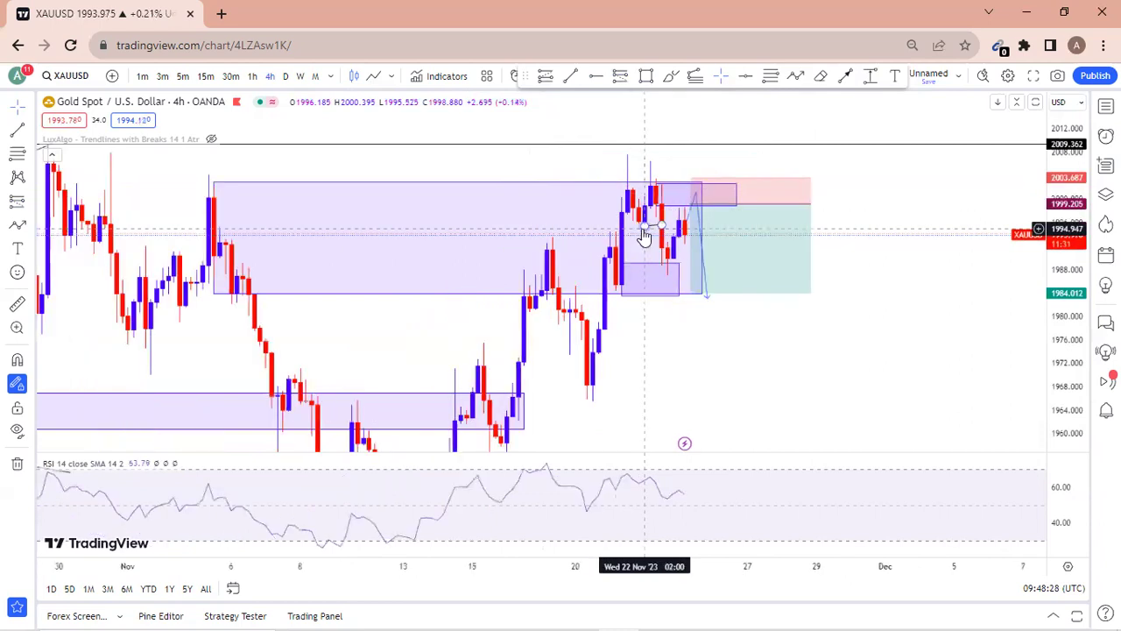
scroll(644, 235, up, 1)
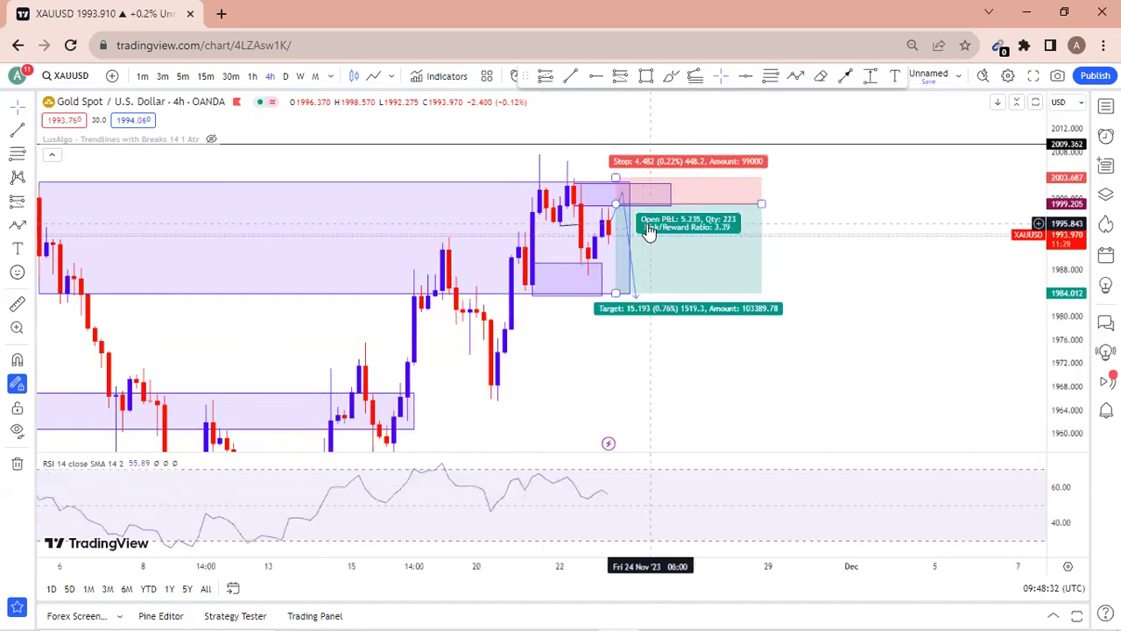
click(572, 200)
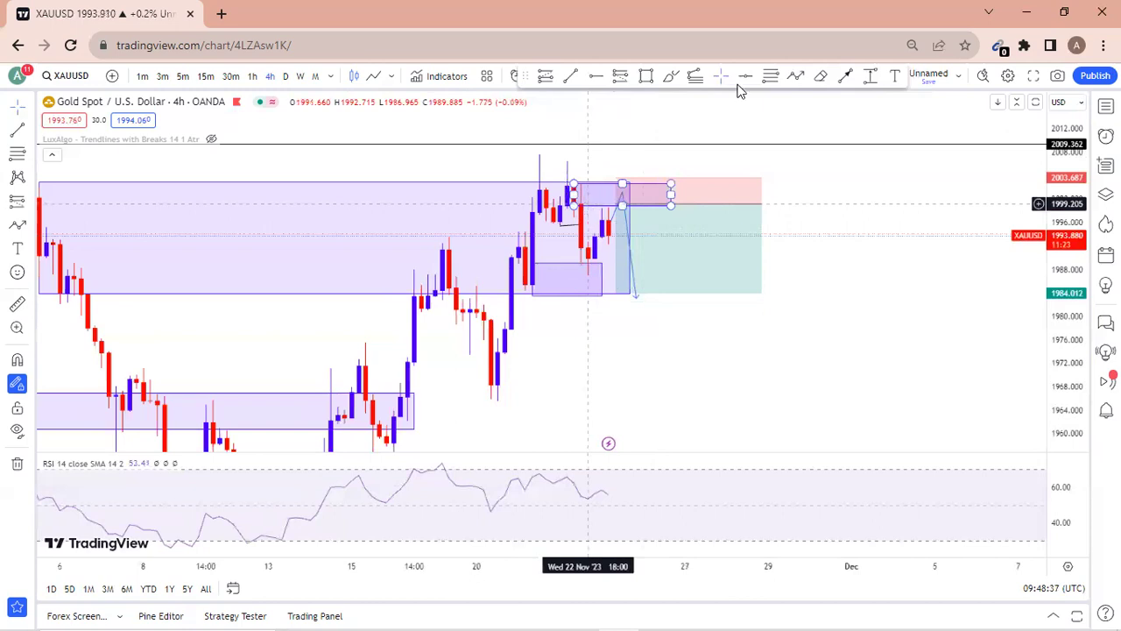
Bring up the watchlist, switch to the AUDNZD chart and extend its existing supply zone to just past the latest candle
click(1034, 128)
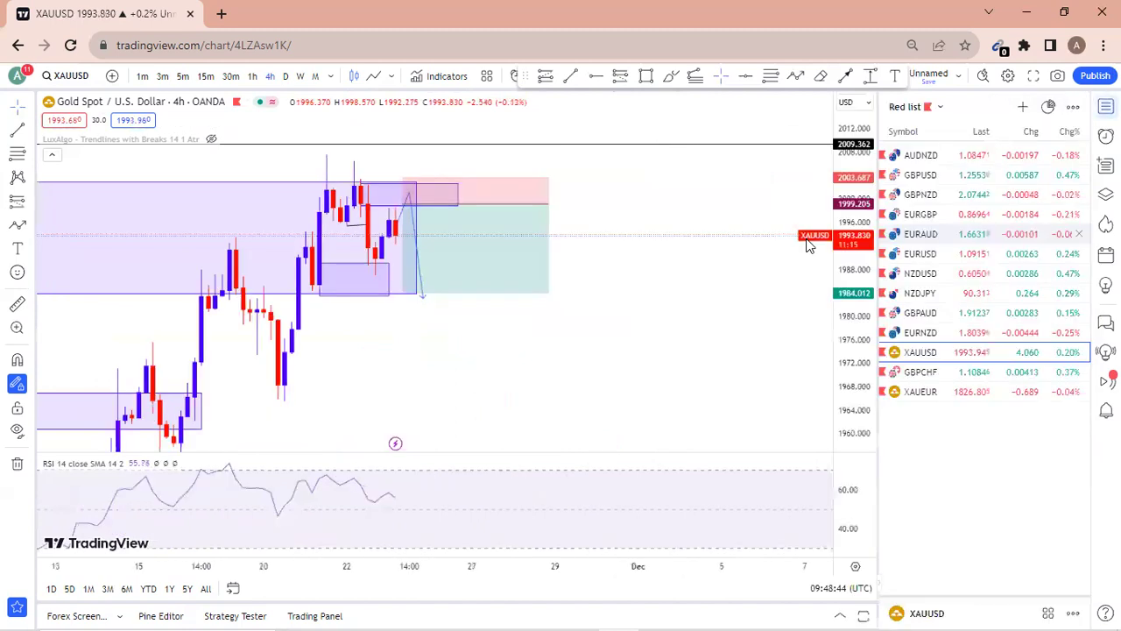
scroll(687, 221, down, 2)
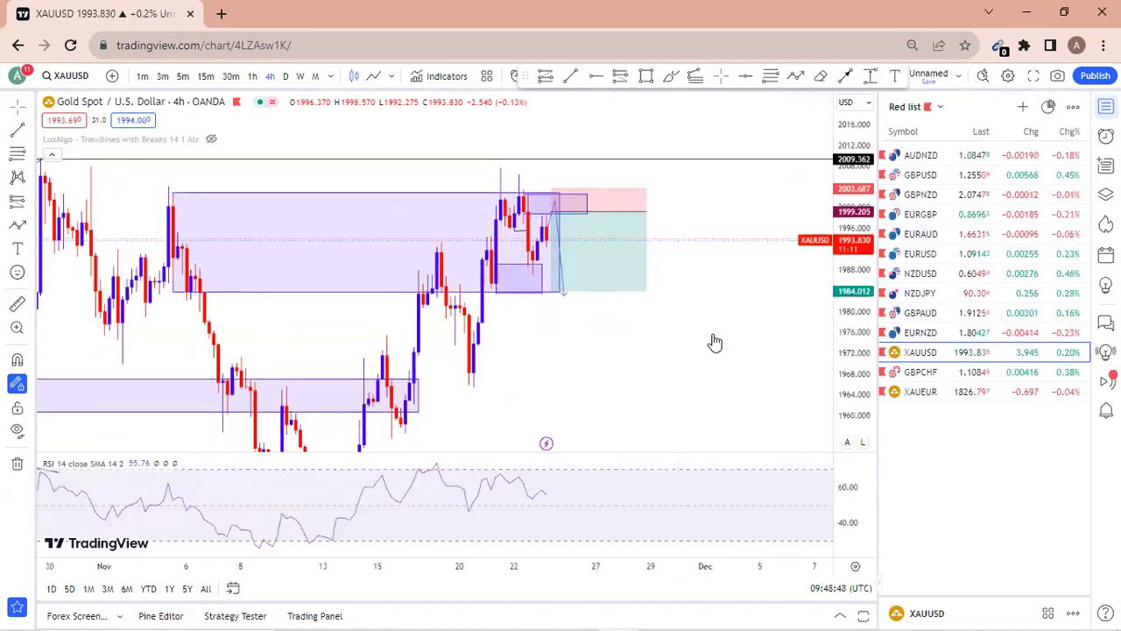
scroll(715, 341, down, 1)
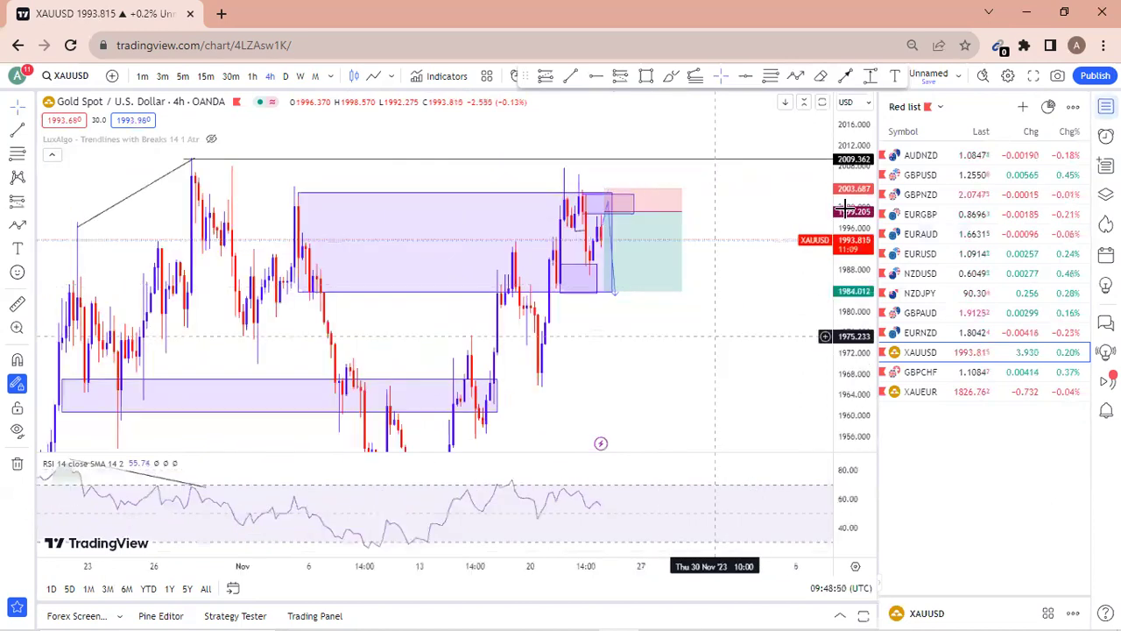
click(927, 164)
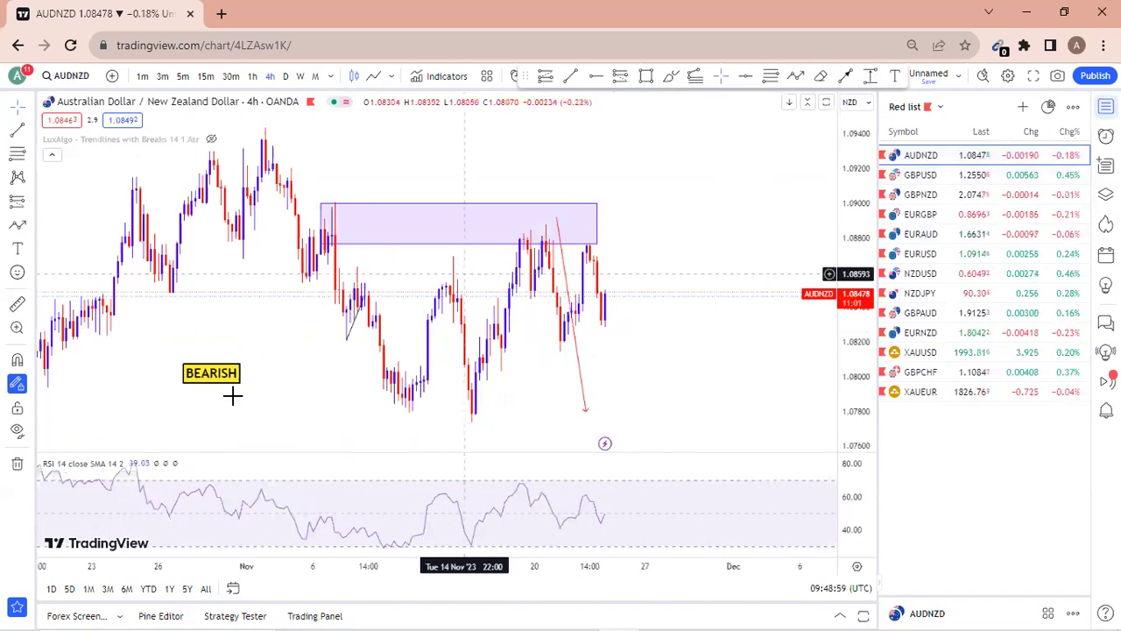
click(595, 238)
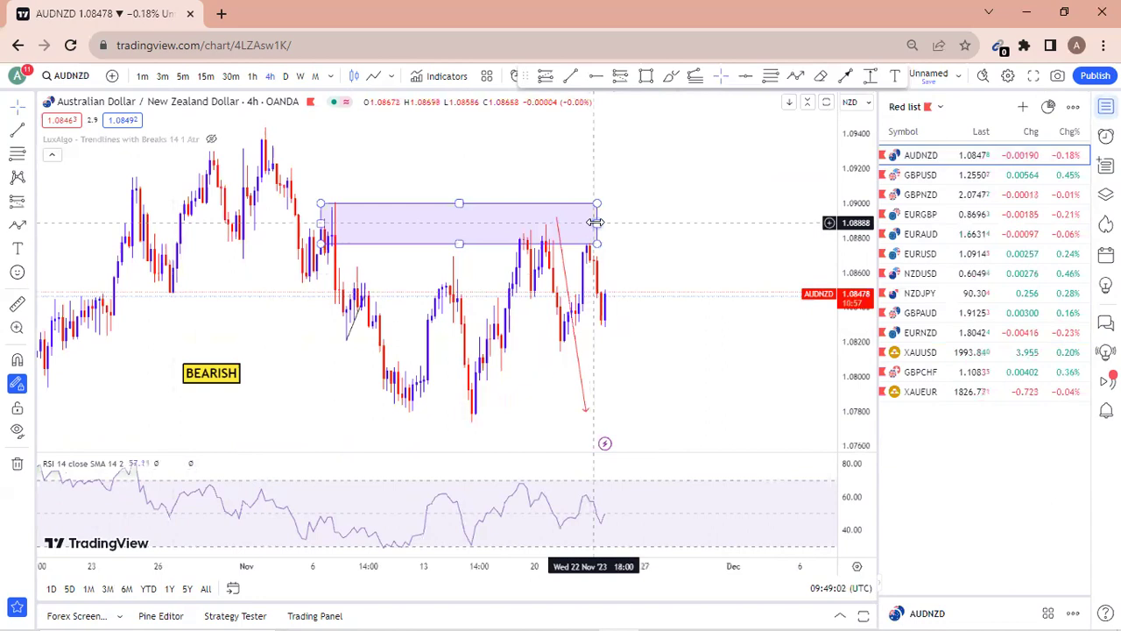
drag(594, 223, 619, 223)
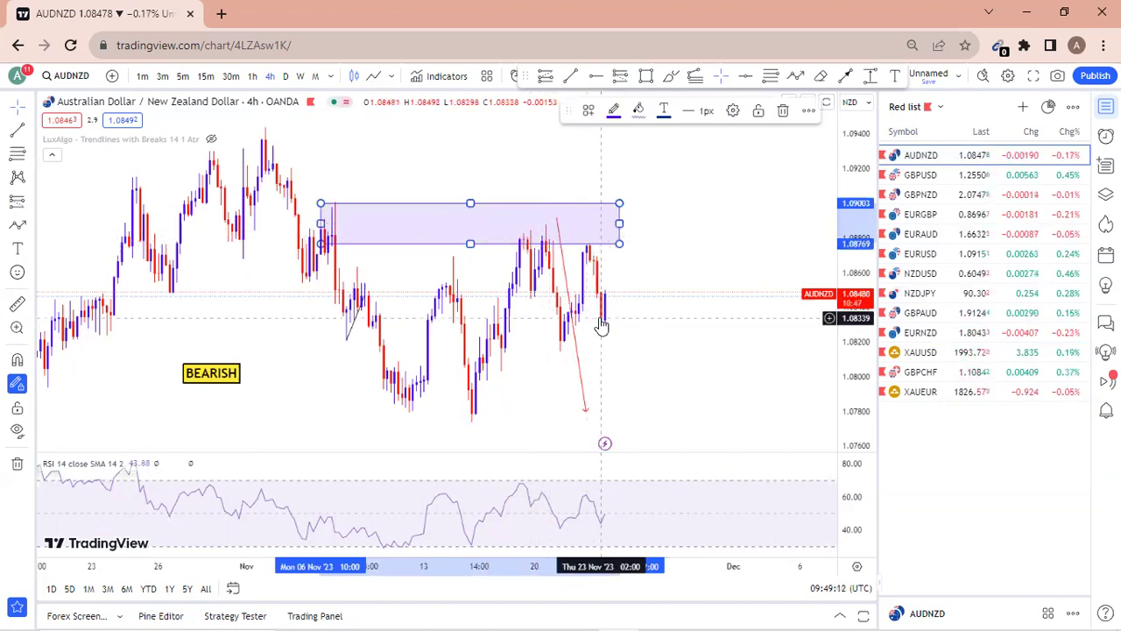
On the GBPNZD chart, draw a projected path from the latest candle up to about 2.0935 in the zone, and down to about 2.0585
click(944, 194)
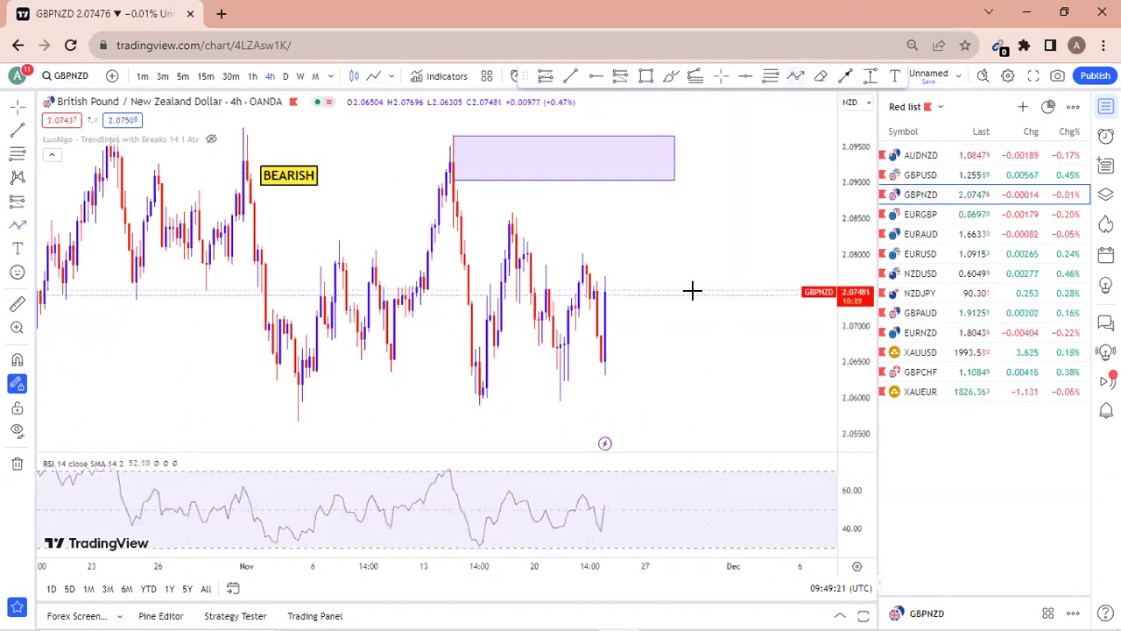
click(612, 311)
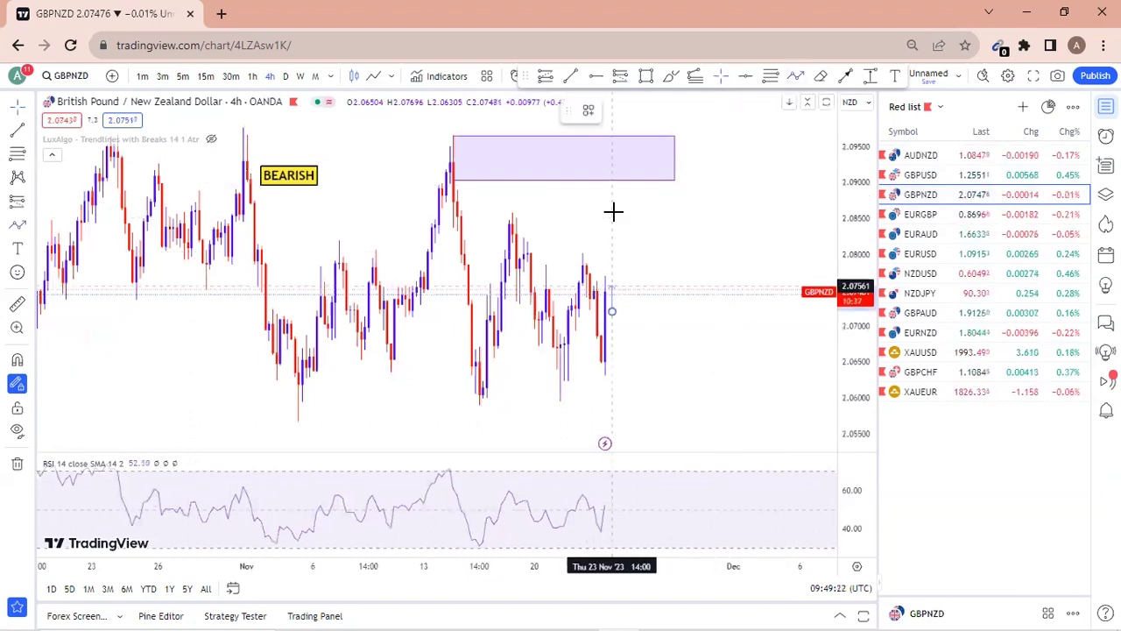
click(626, 156)
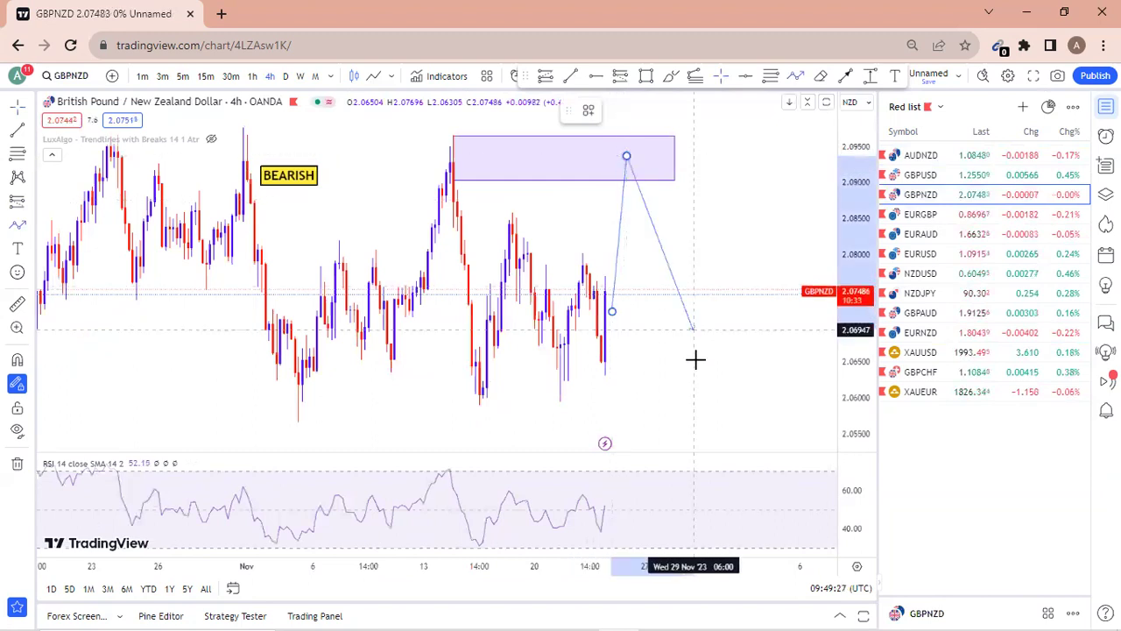
click(693, 409)
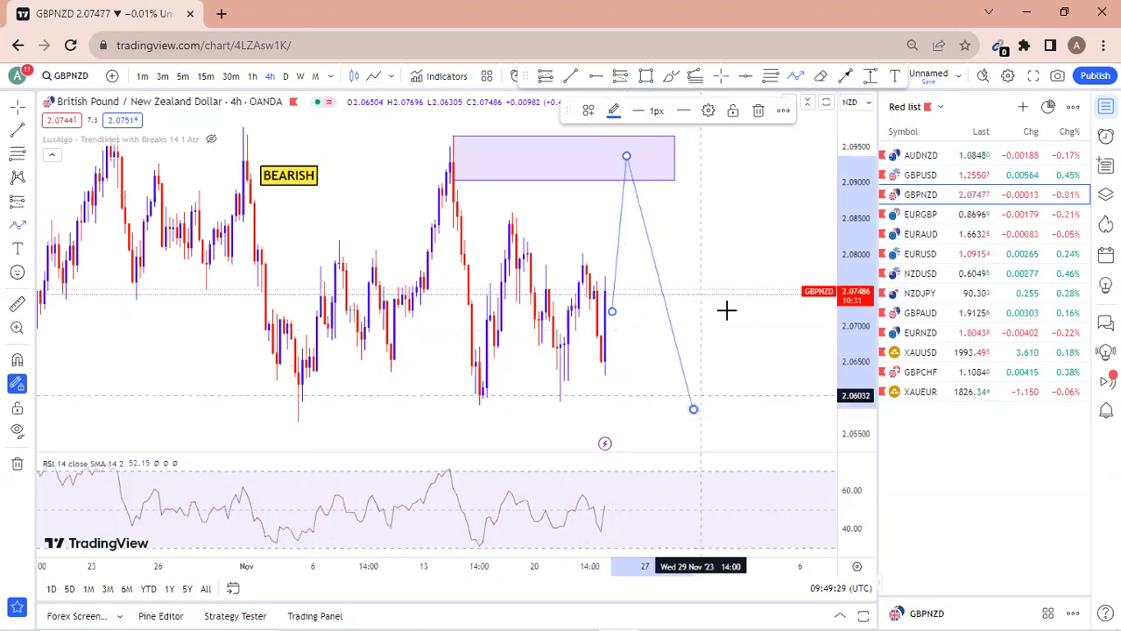
key(Escape)
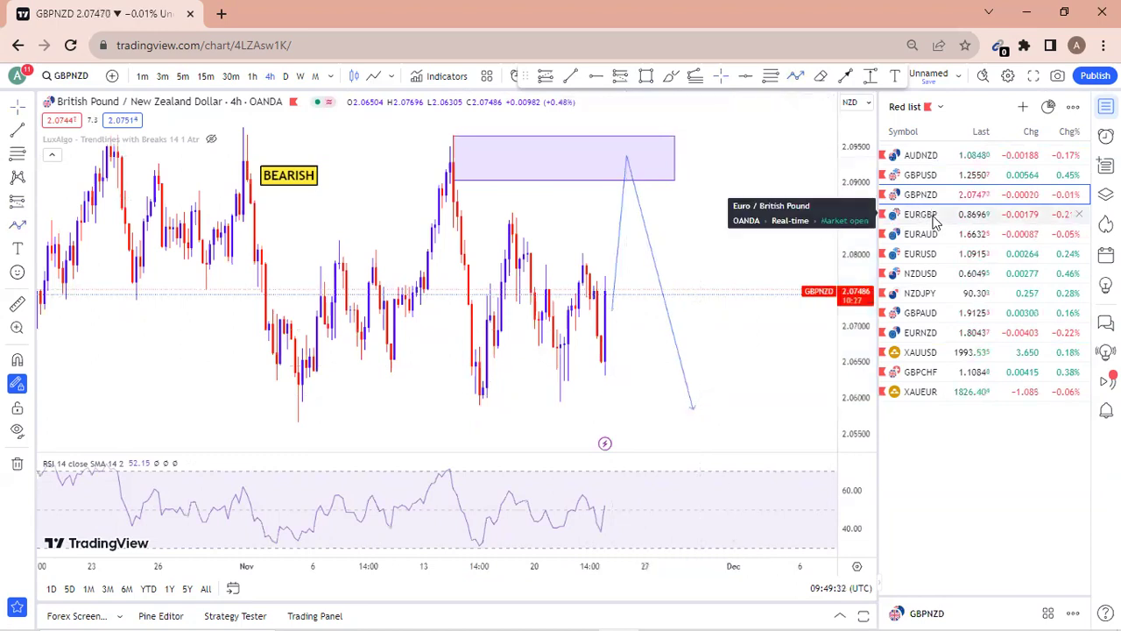
Review the EURGBP chart's bearish zone and earlier price history, and check the EURAUD chart
click(931, 223)
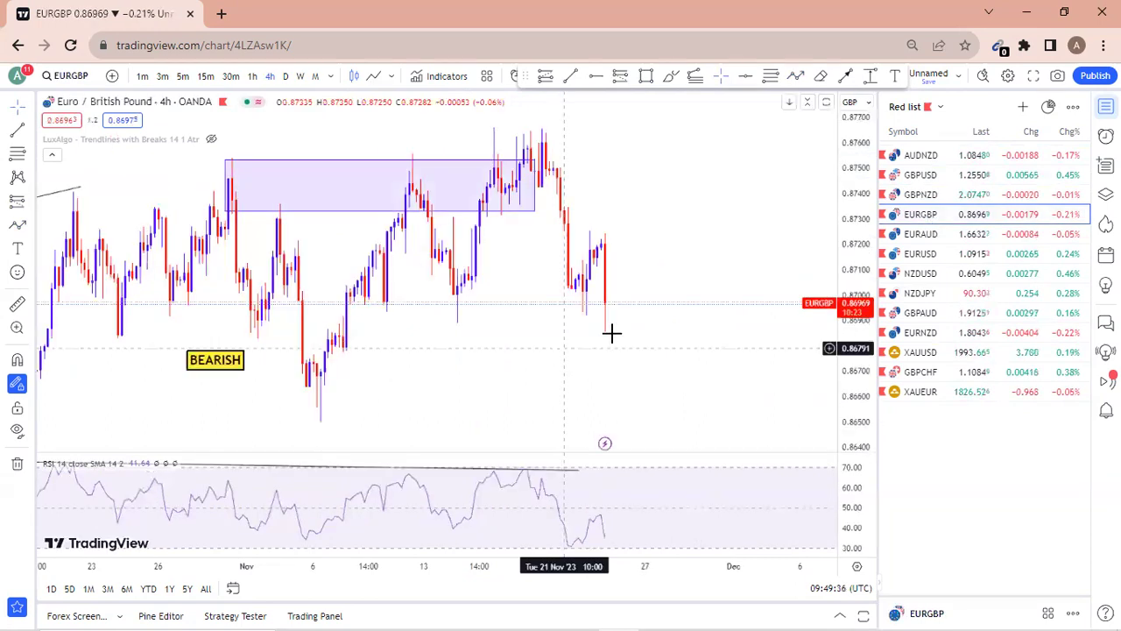
drag(538, 336, 571, 342)
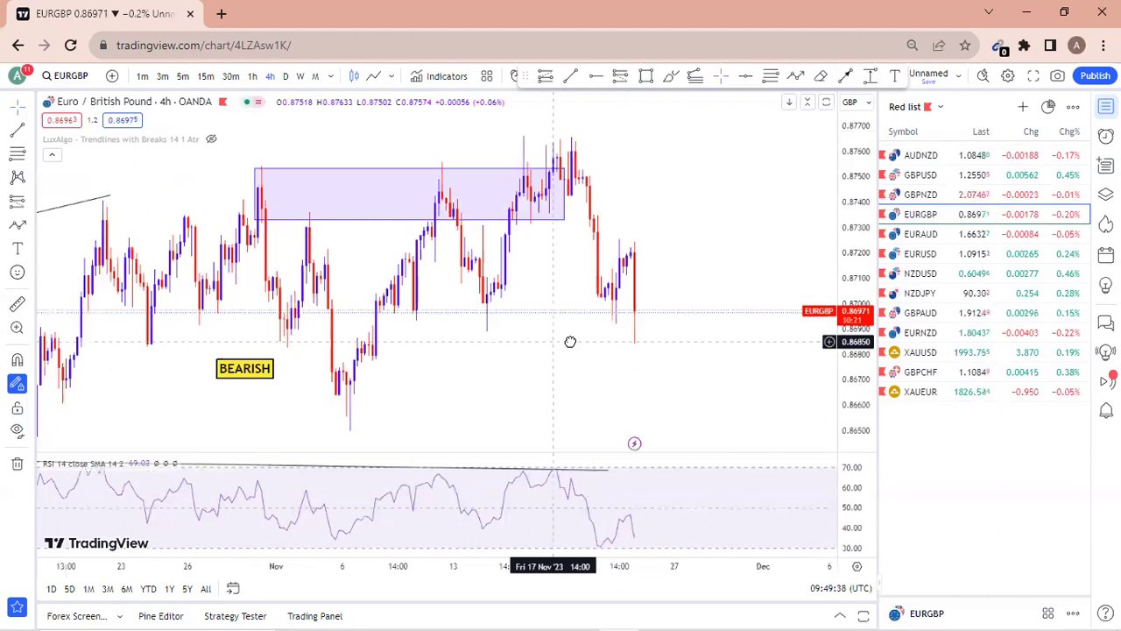
scroll(742, 313, left, 5)
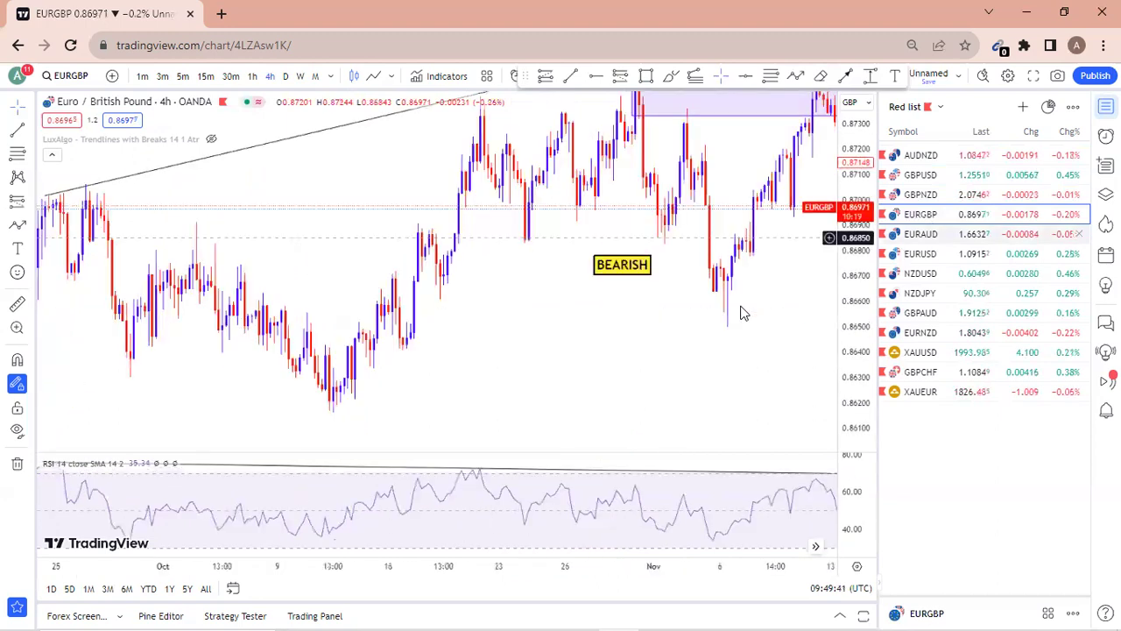
scroll(742, 313, right, 5)
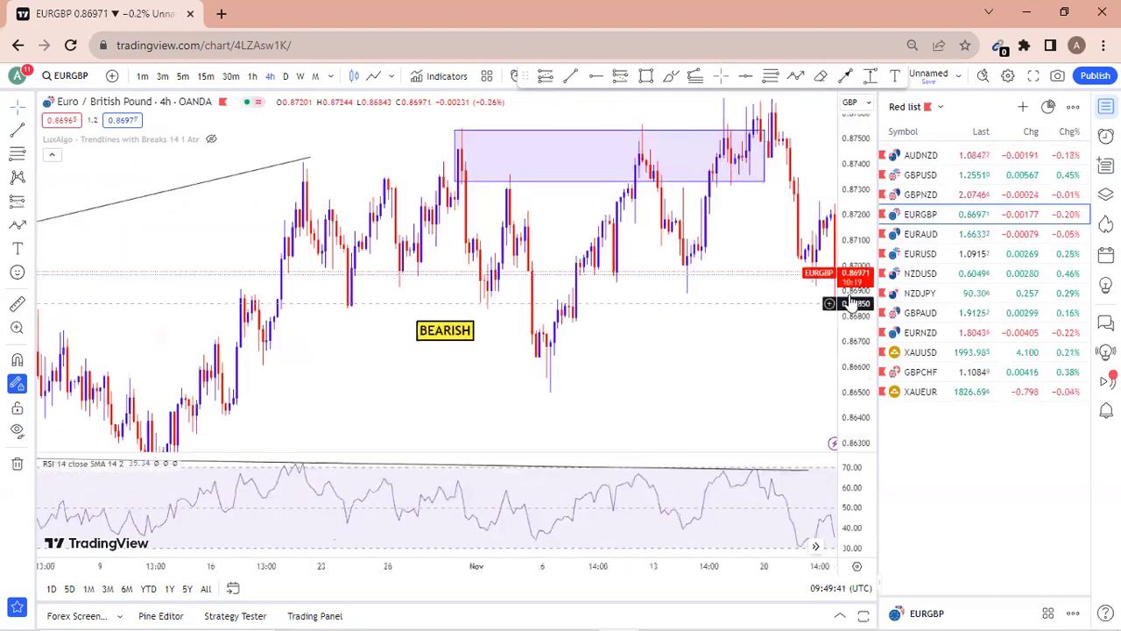
click(961, 239)
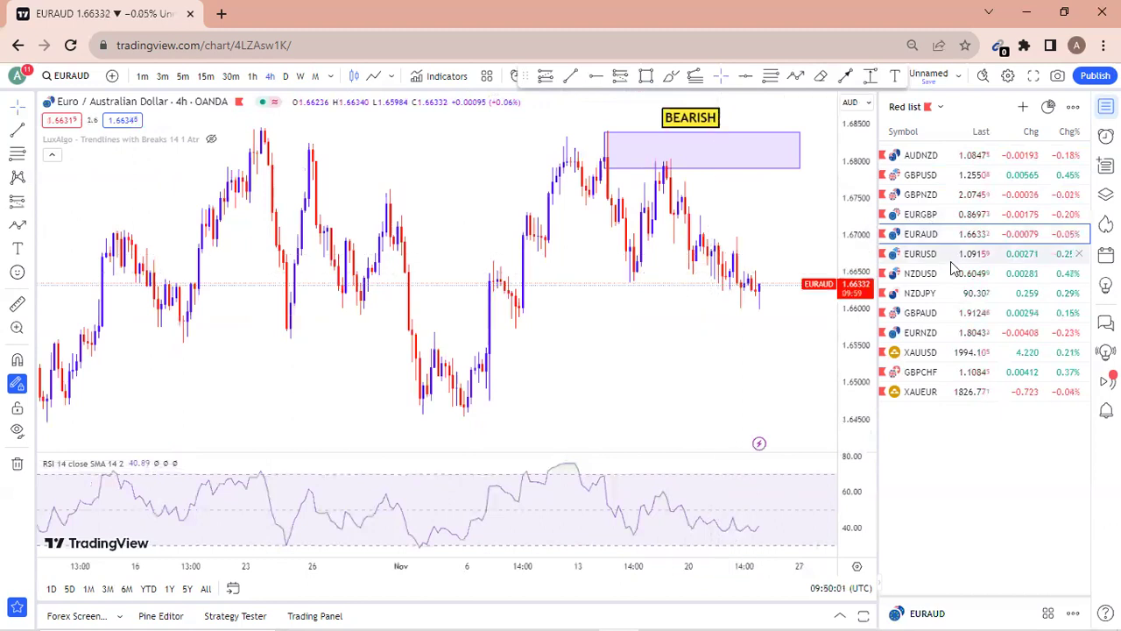
On the NZDUSD chart, draw a rectangle zone from about 0.6064 to 0.6085, spanning 21 to 24 Nov, and maximize the price pane
click(920, 273)
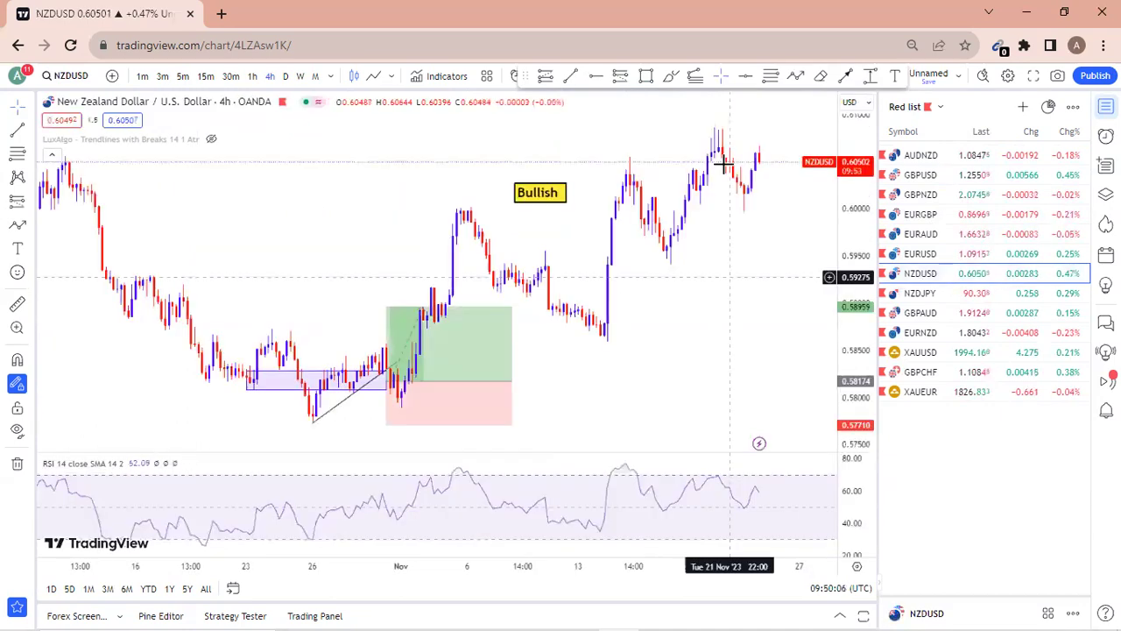
drag(713, 266, 644, 87)
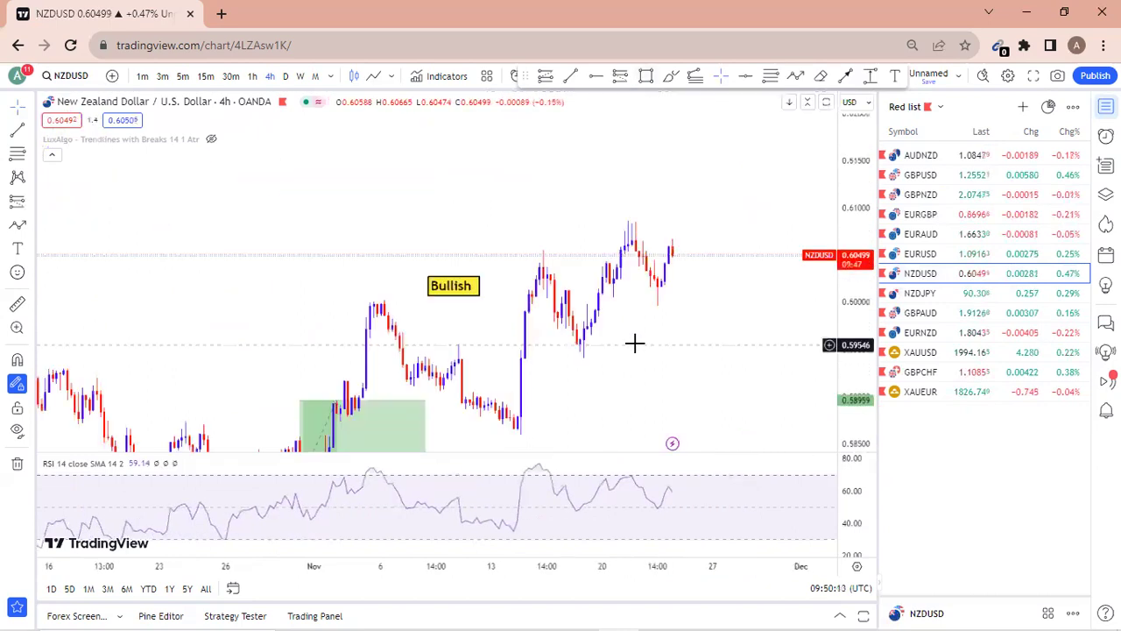
click(647, 75)
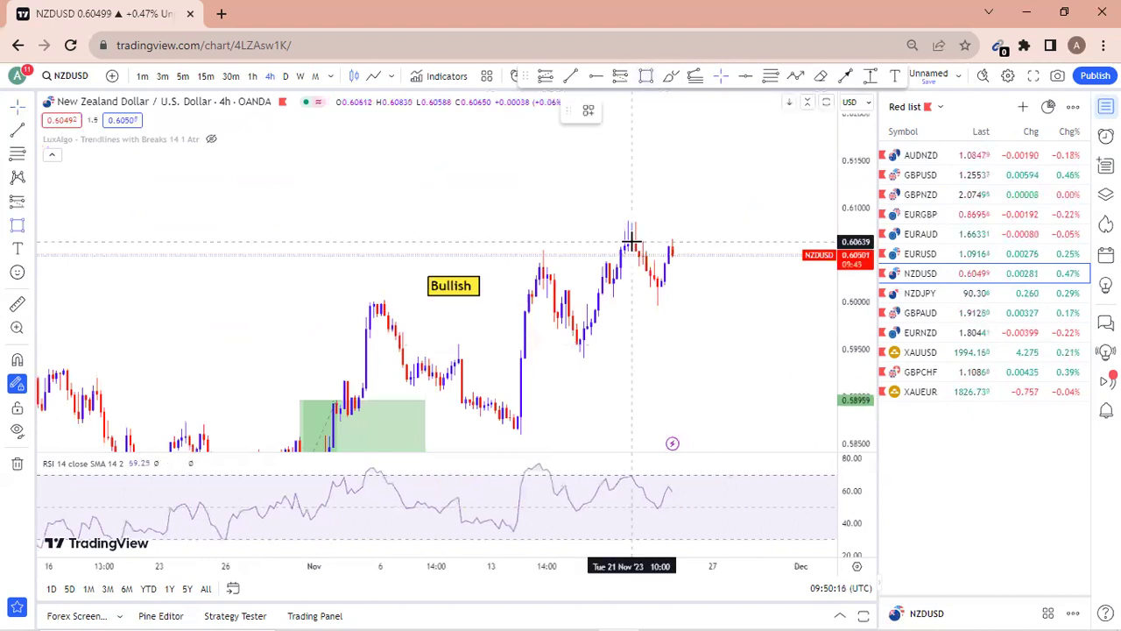
click(630, 241)
click(706, 226)
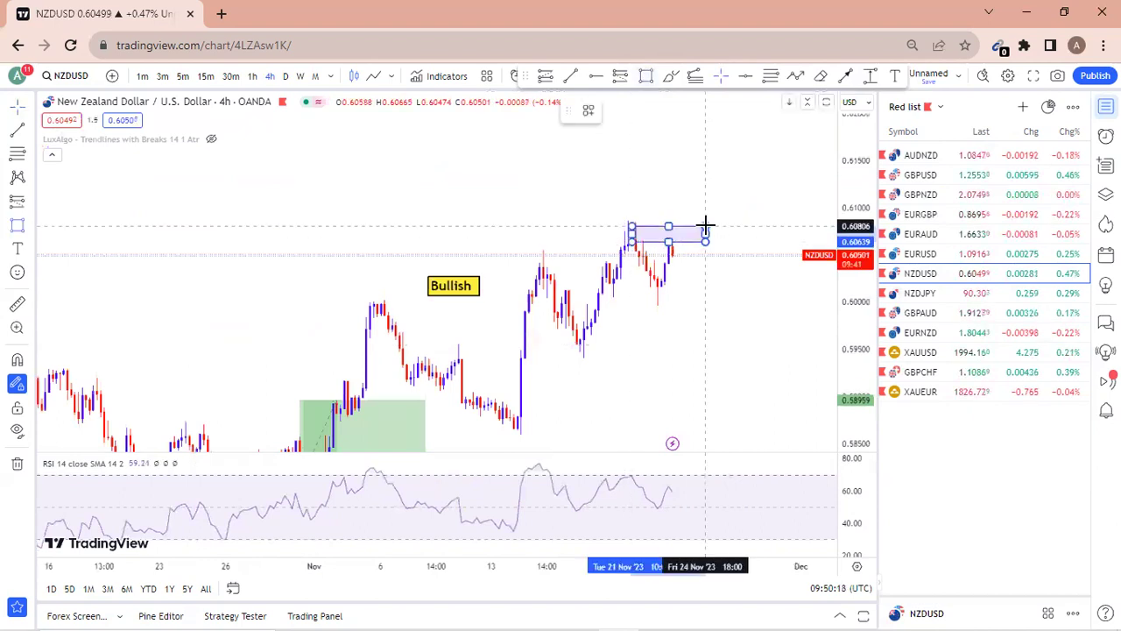
drag(706, 226, 706, 222)
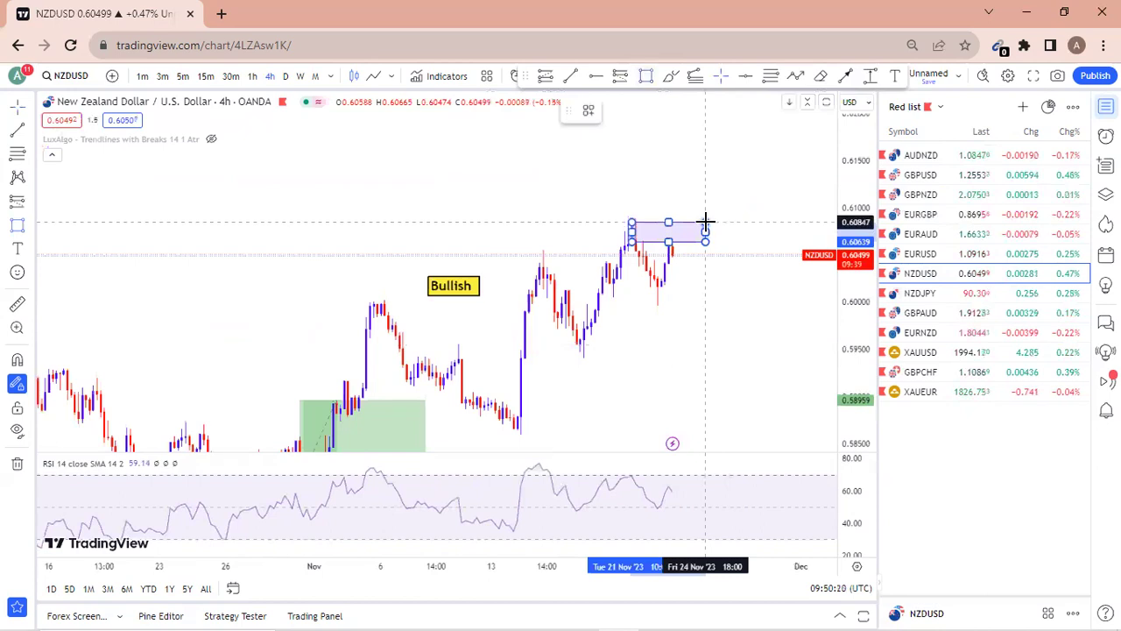
double_click(733, 219)
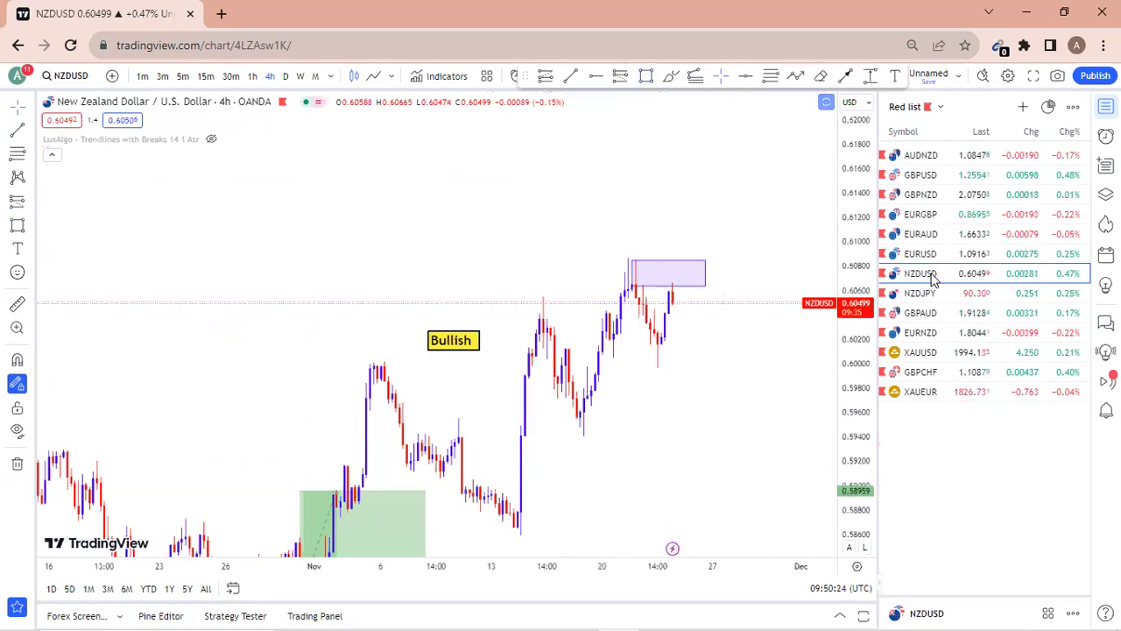
Review the marked zones and price action on the GBPAUD and EURNZD charts
click(946, 313)
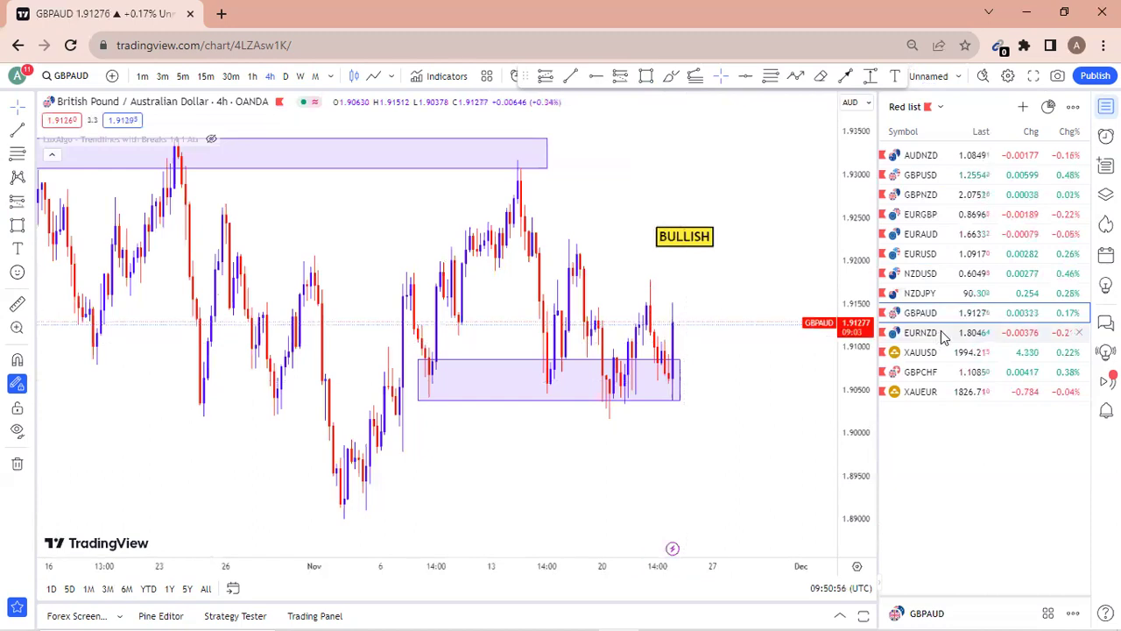
click(920, 333)
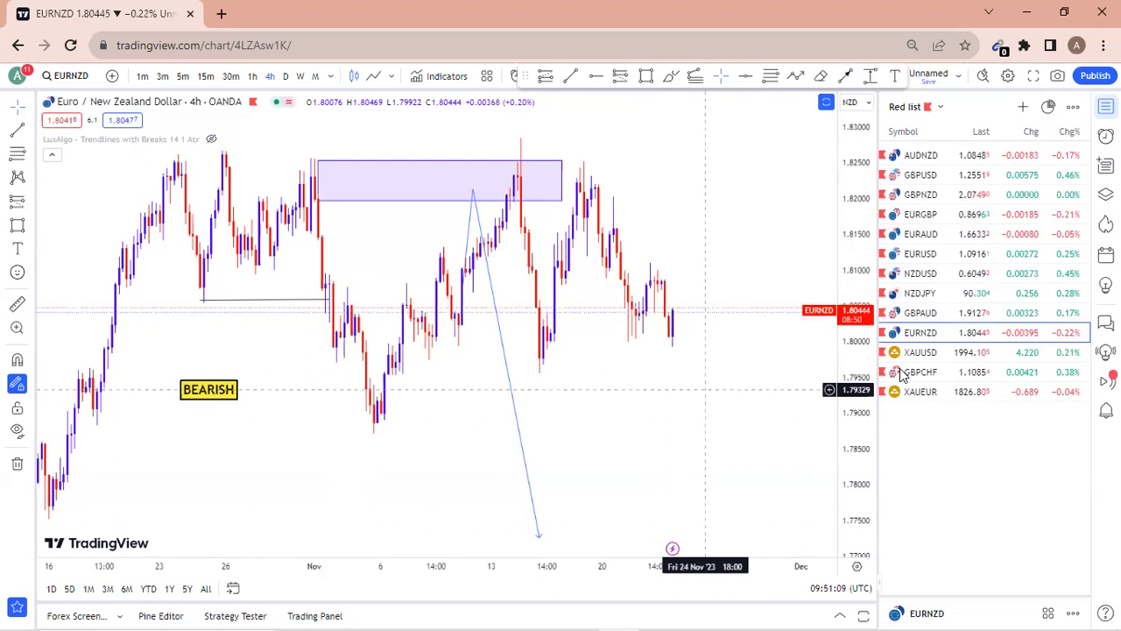
On the XAUEUR chart, draw a rectangle zone from about 1830.4 to 1836.1, spanning 16 to 22 Nov
click(959, 395)
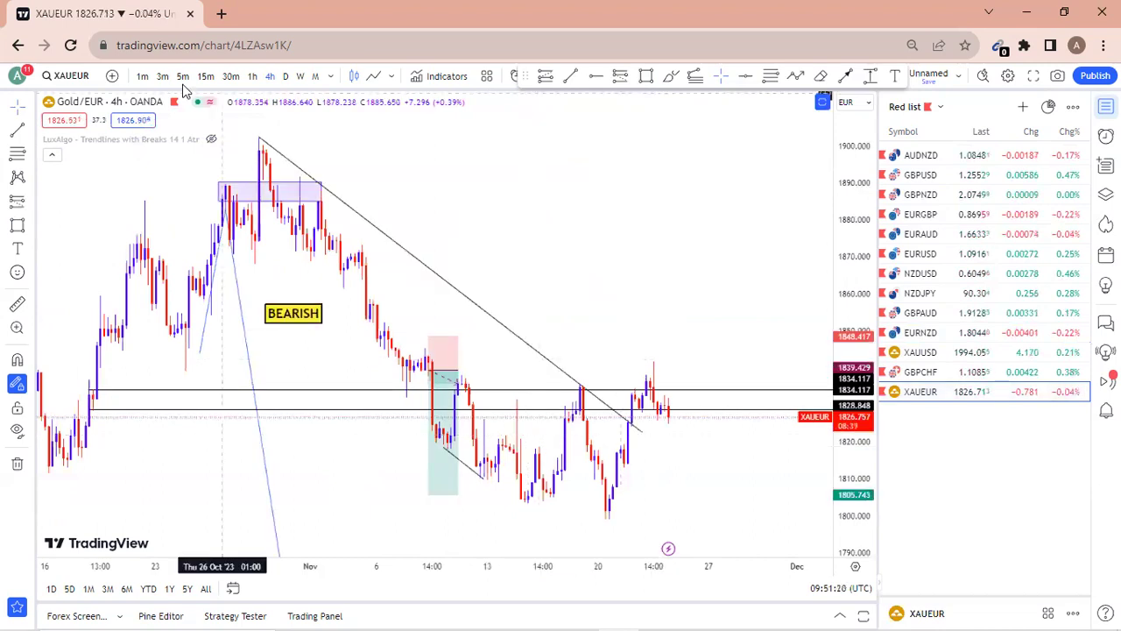
drag(403, 124, 400, 107)
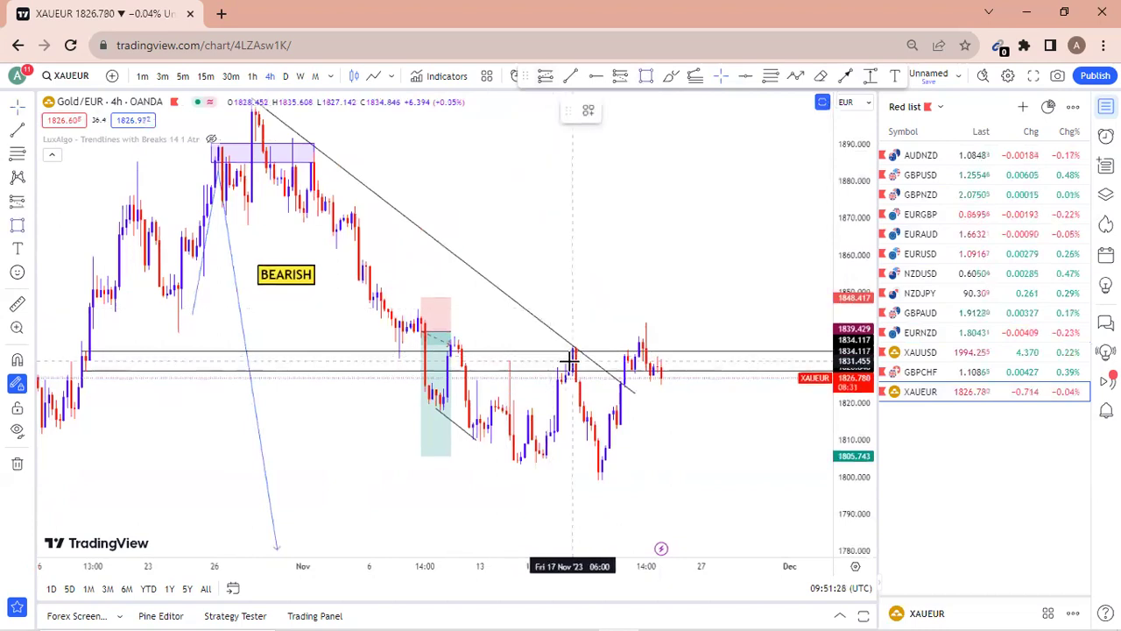
click(653, 344)
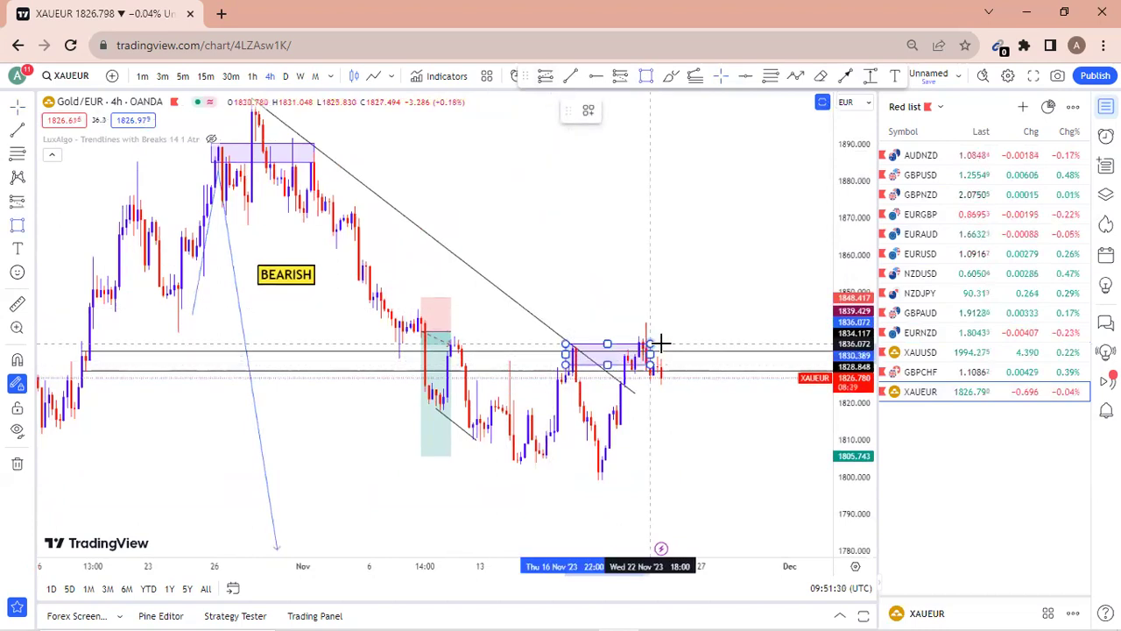
Resize the XAUEUR zone so its upper edge is at about 1833.6 and it extends to 24 Nov, and switch the chart to 15 minutes
drag(661, 343, 694, 353)
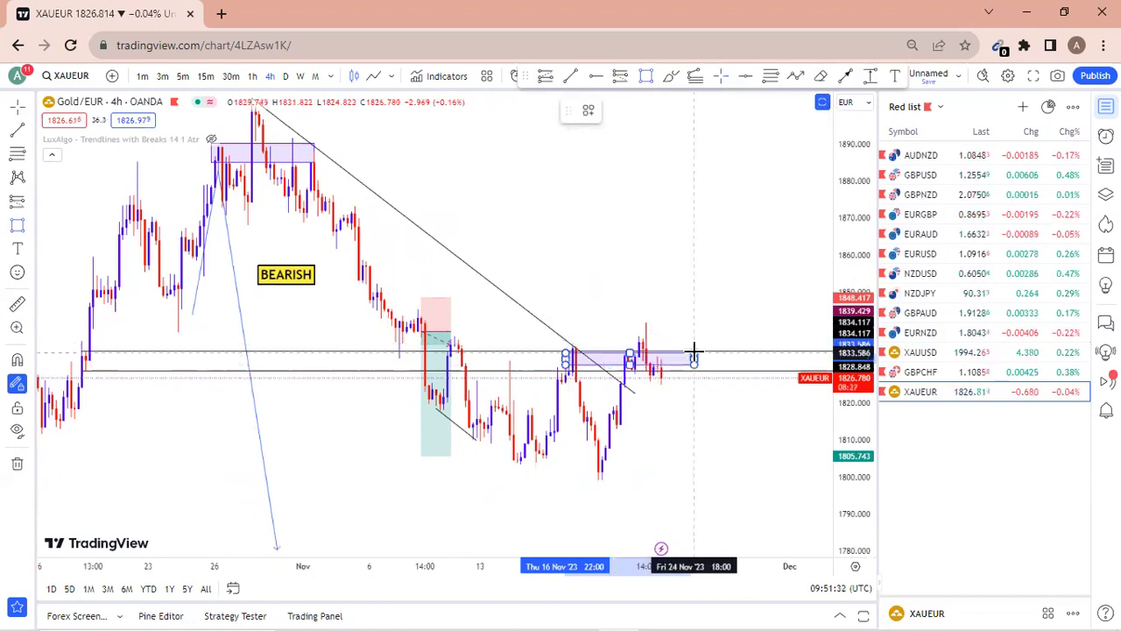
click(205, 77)
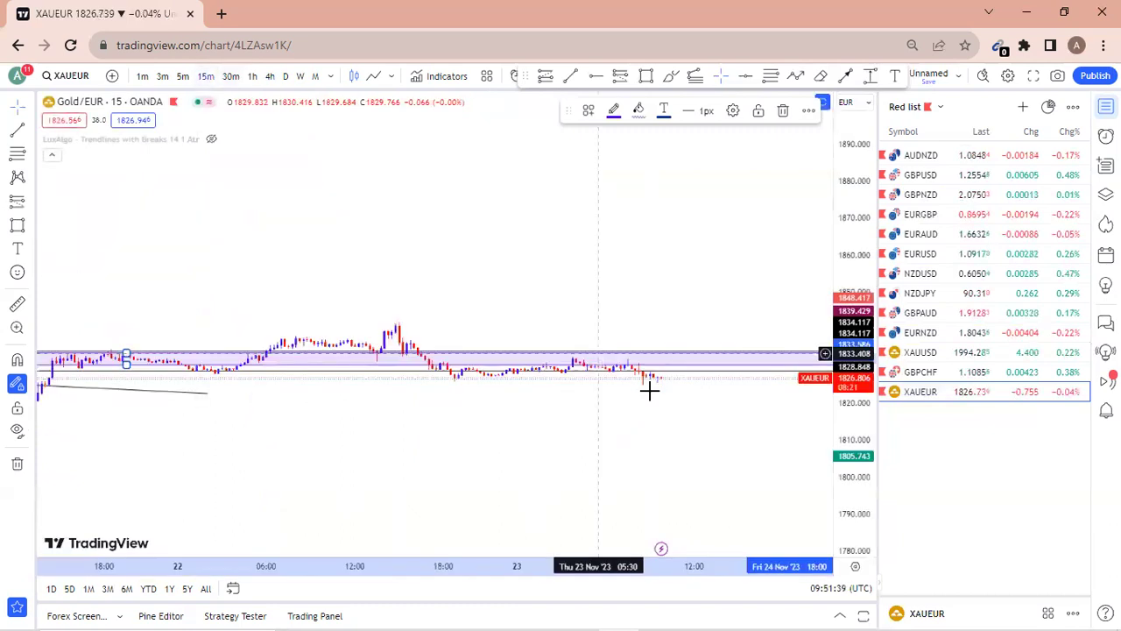
click(211, 140)
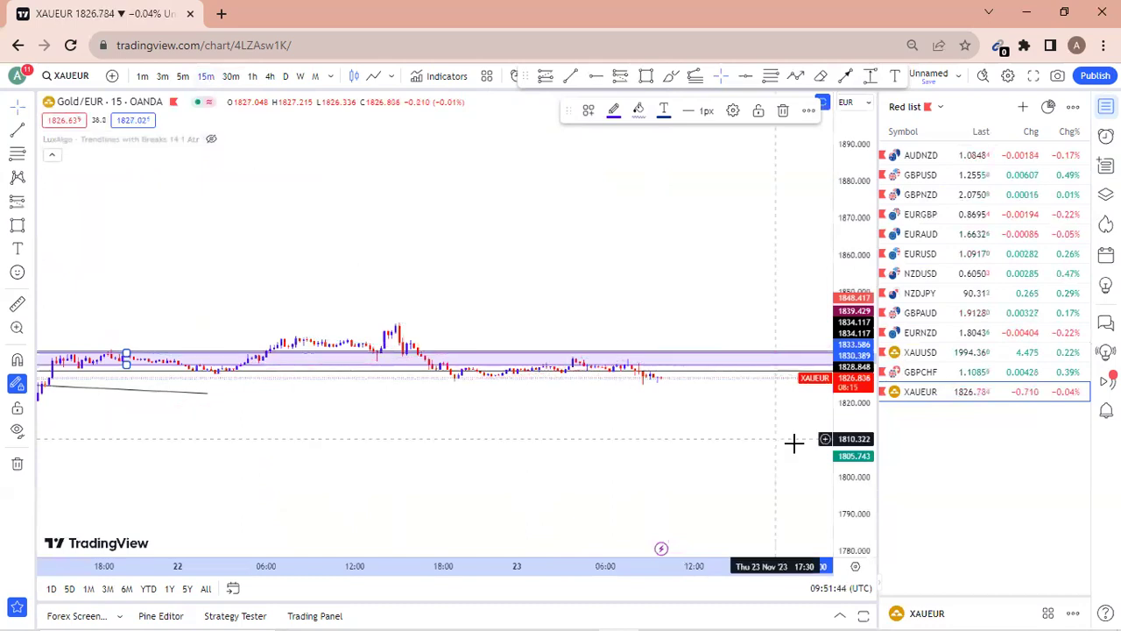
Draw rectangle zones from about 1838.9 to 1842.1 at the 22 Nov swing high and from about 1829.8 to 1831.5 starting 23 Nov 07:15
drag(851, 372, 850, 373)
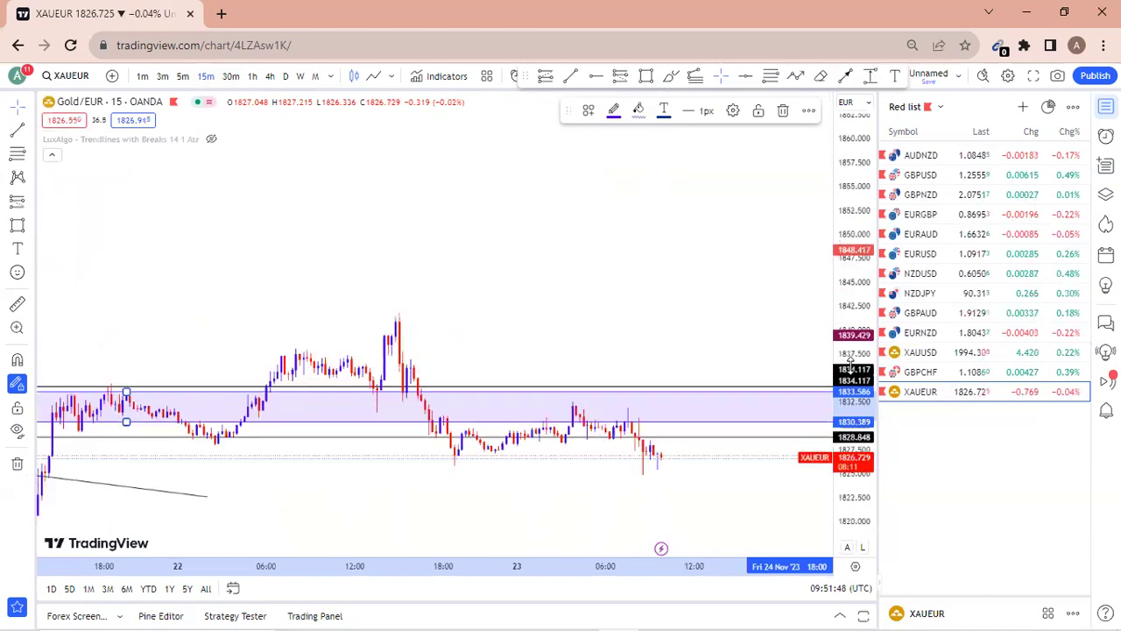
click(660, 343)
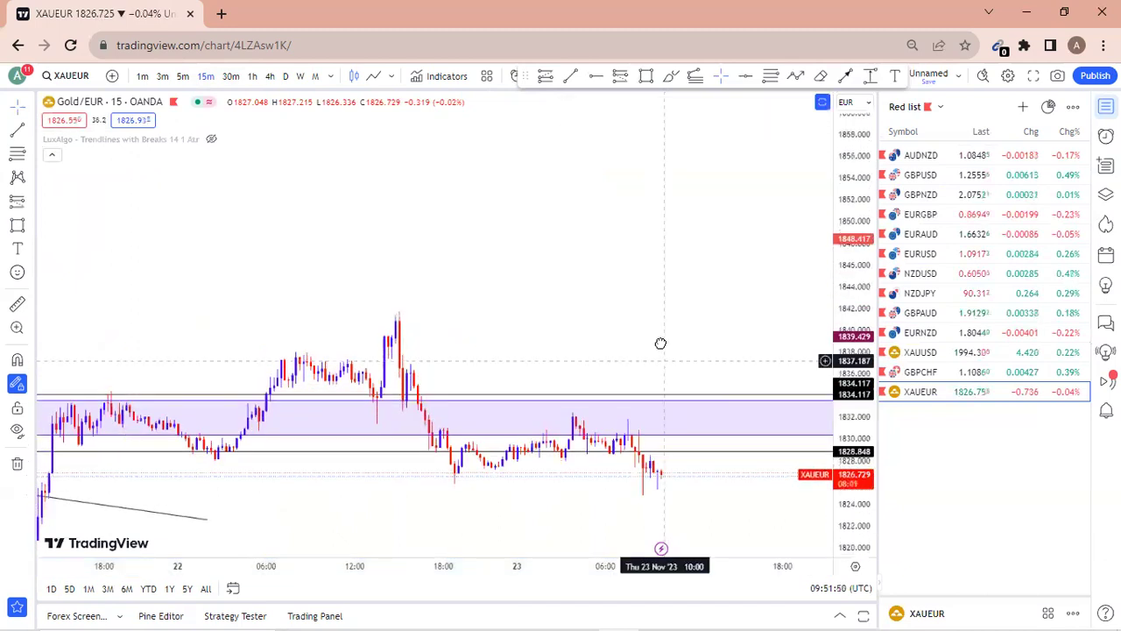
drag(660, 342, 570, 209)
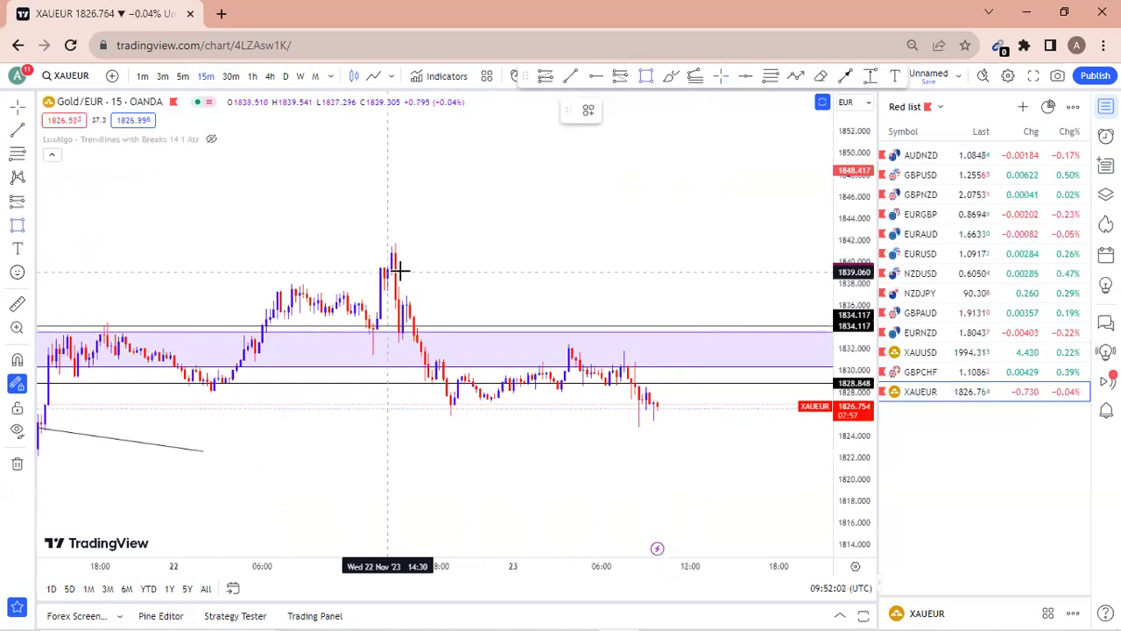
mouse_move(393, 272)
mouse_down()
mouse_move(408, 260)
mouse_move(580, 261)
mouse_move(675, 239)
mouse_up()
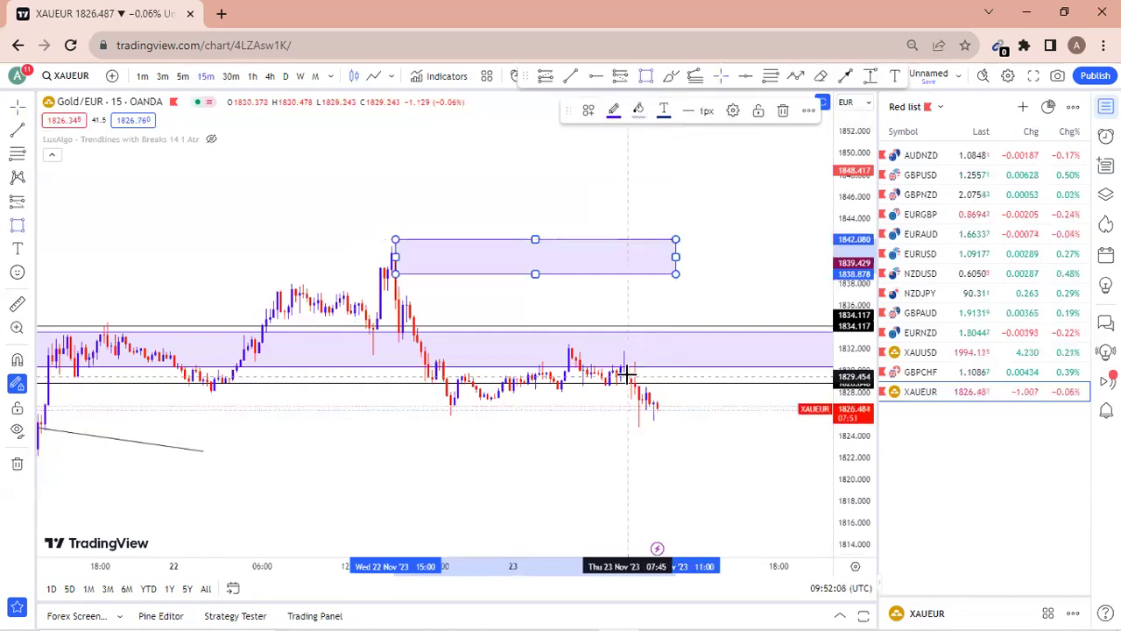
drag(622, 373, 730, 354)
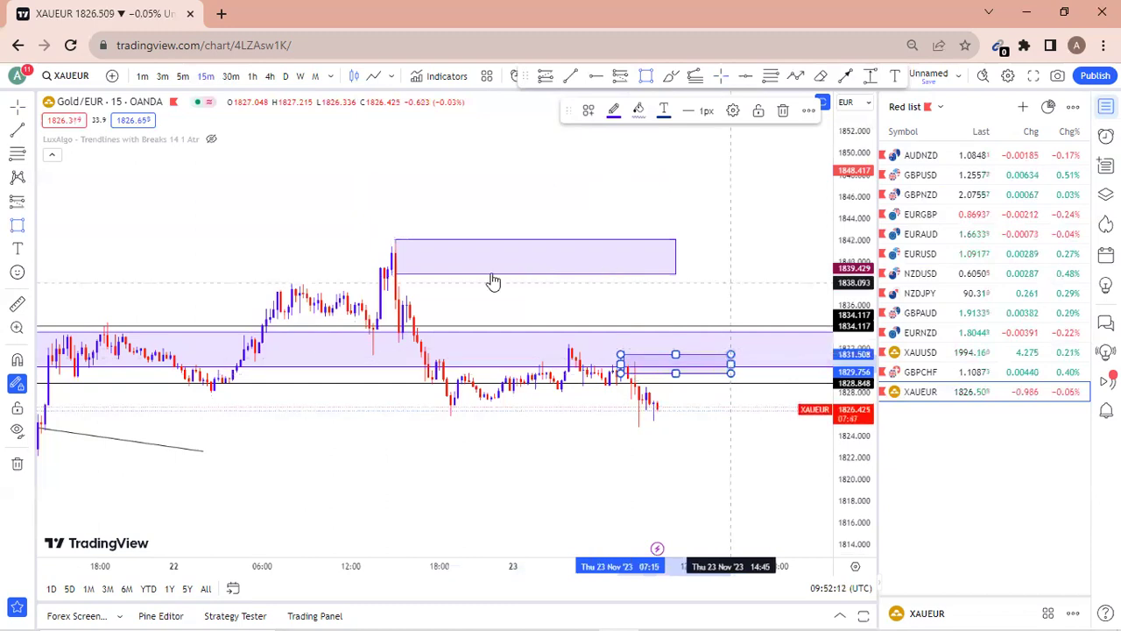
click(494, 279)
Check the LuxAlgo Trendlines with Breaks indicator on the 15-minute chart and hide it again
click(210, 143)
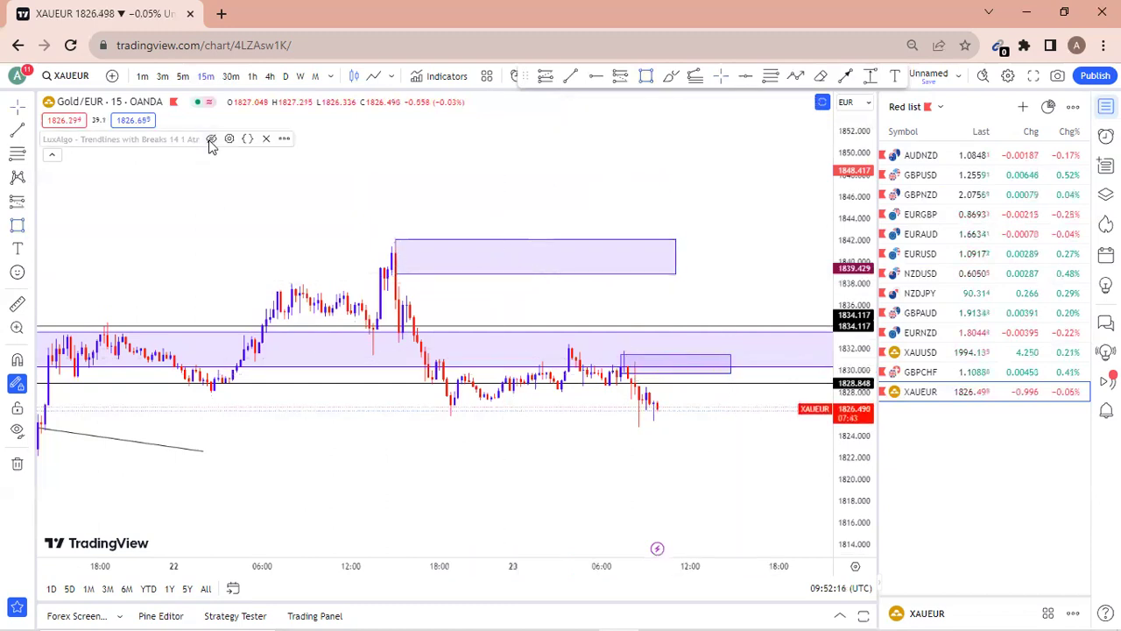
click(210, 140)
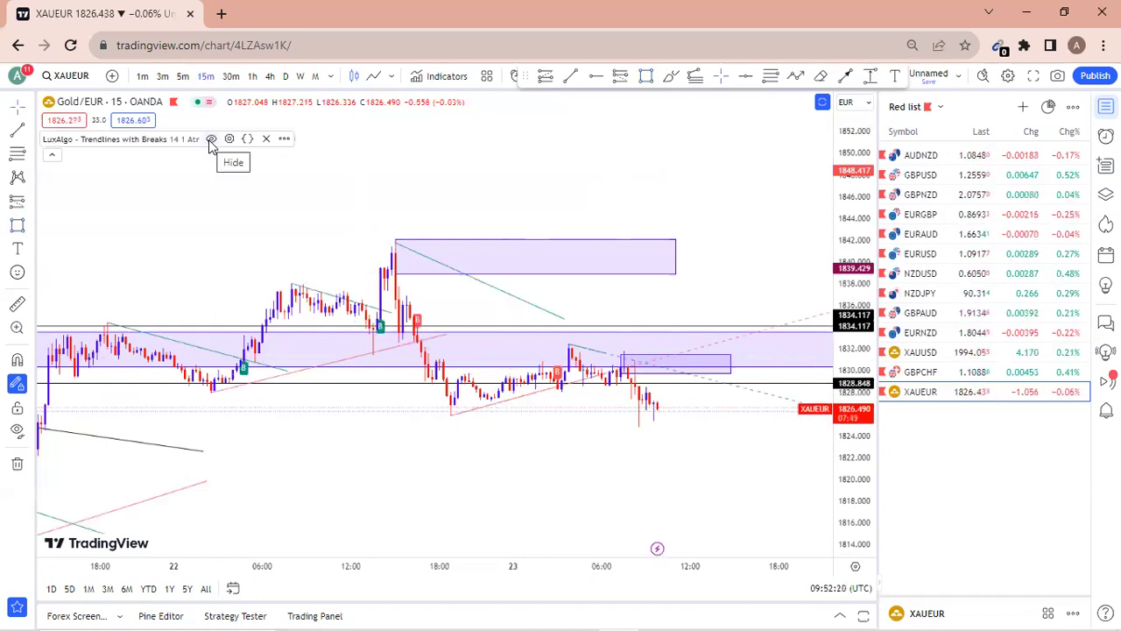
click(210, 140)
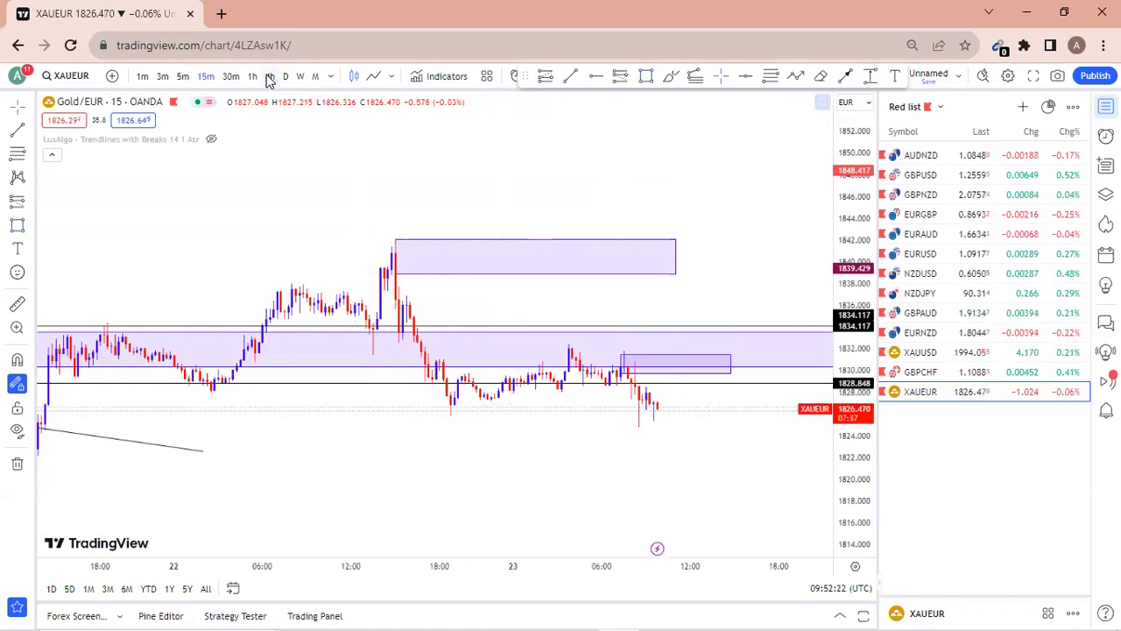
Show the LuxAlgo Trendlines with Breaks indicator on the 4-hour chart and compare its trendlines on the 1-hour, 30-minute and 15-minute charts
click(270, 76)
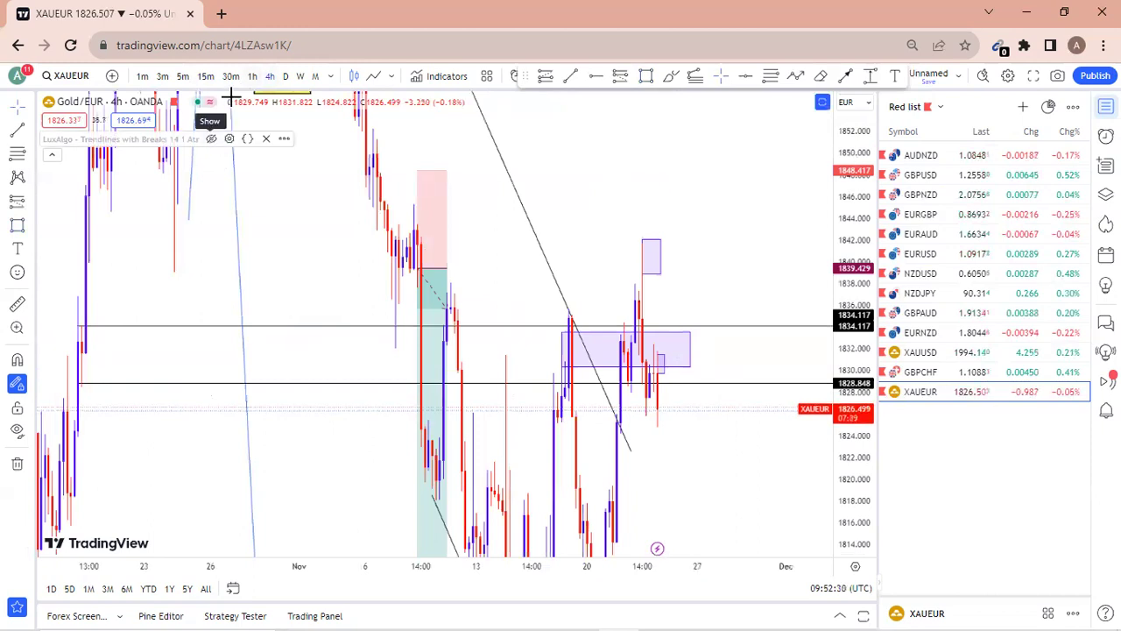
click(211, 139)
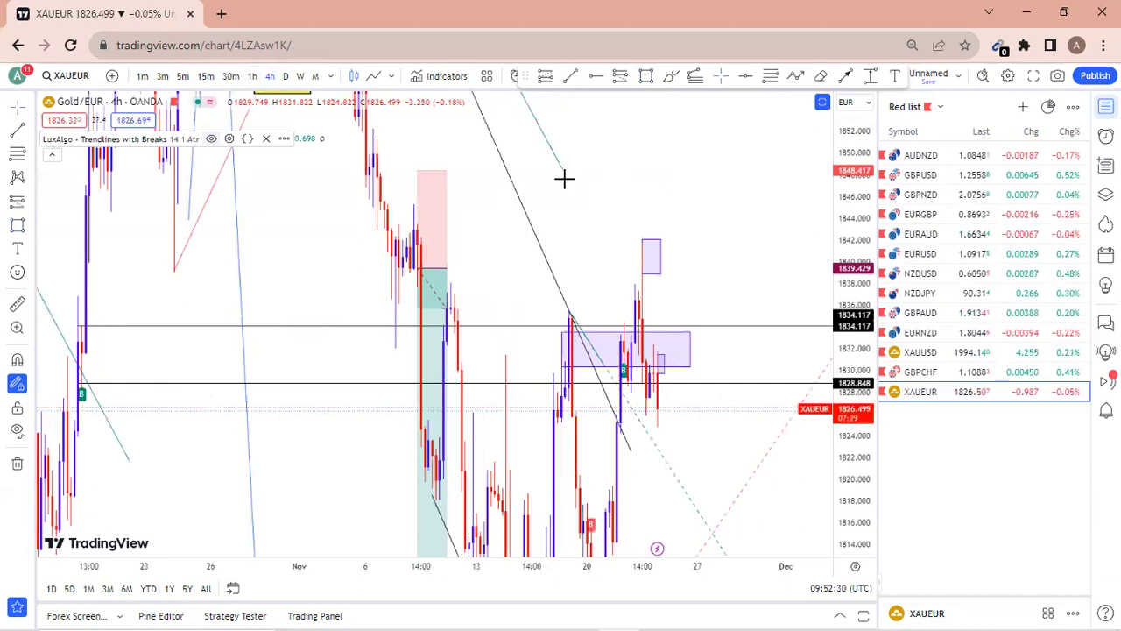
click(250, 77)
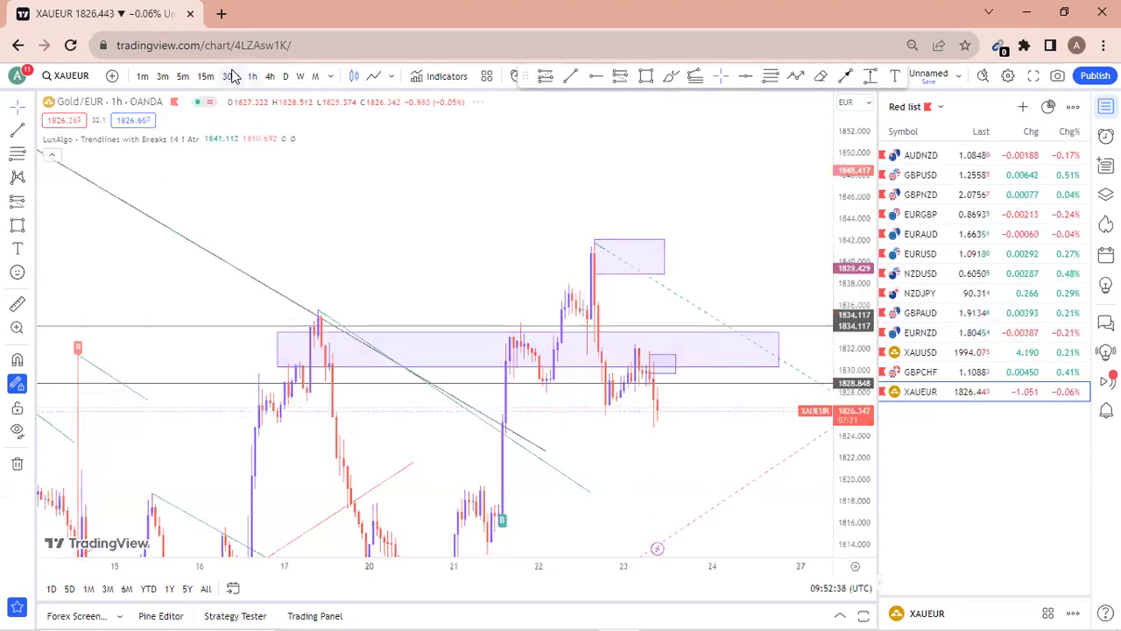
click(230, 77)
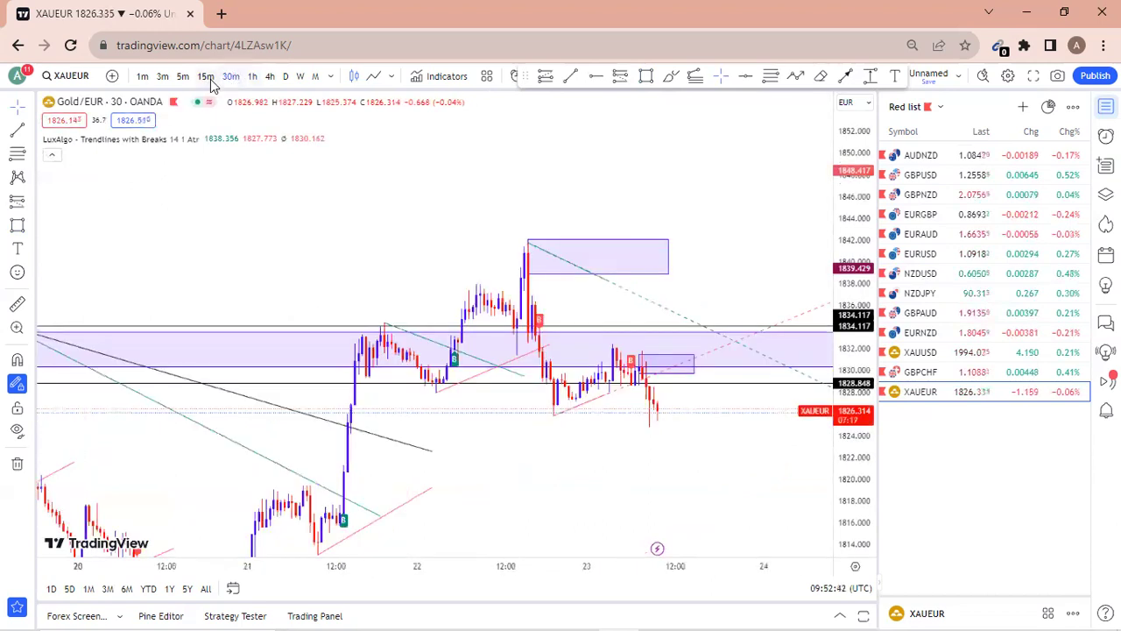
click(206, 77)
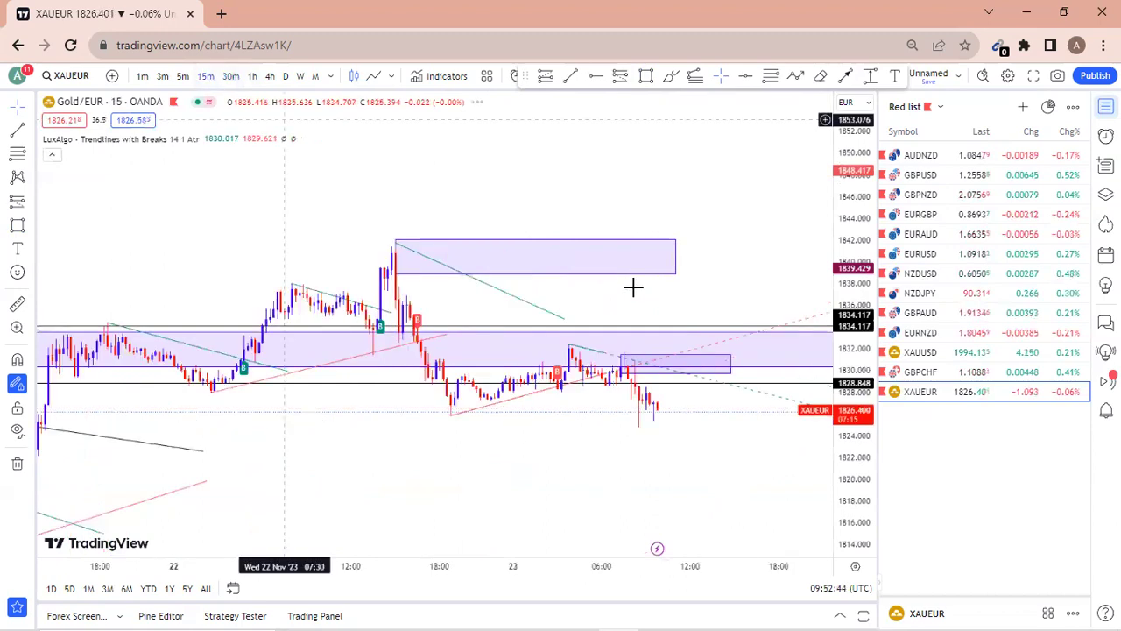